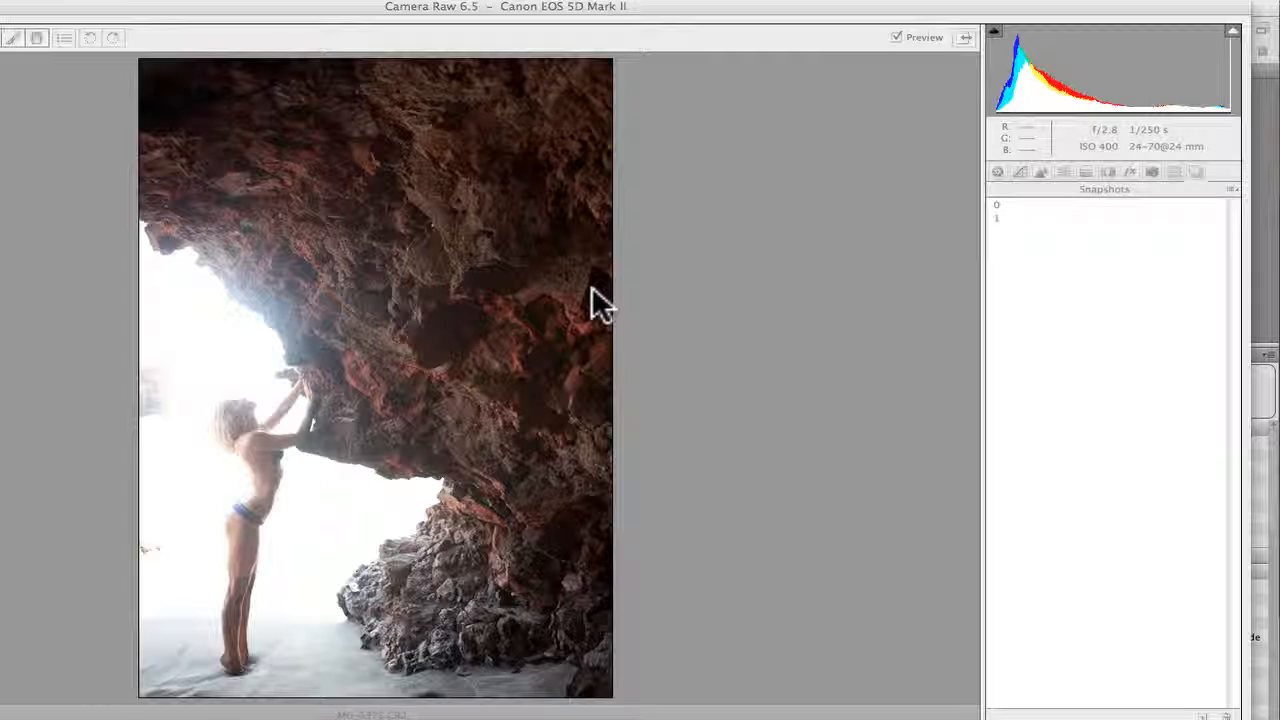
click(489, 262)
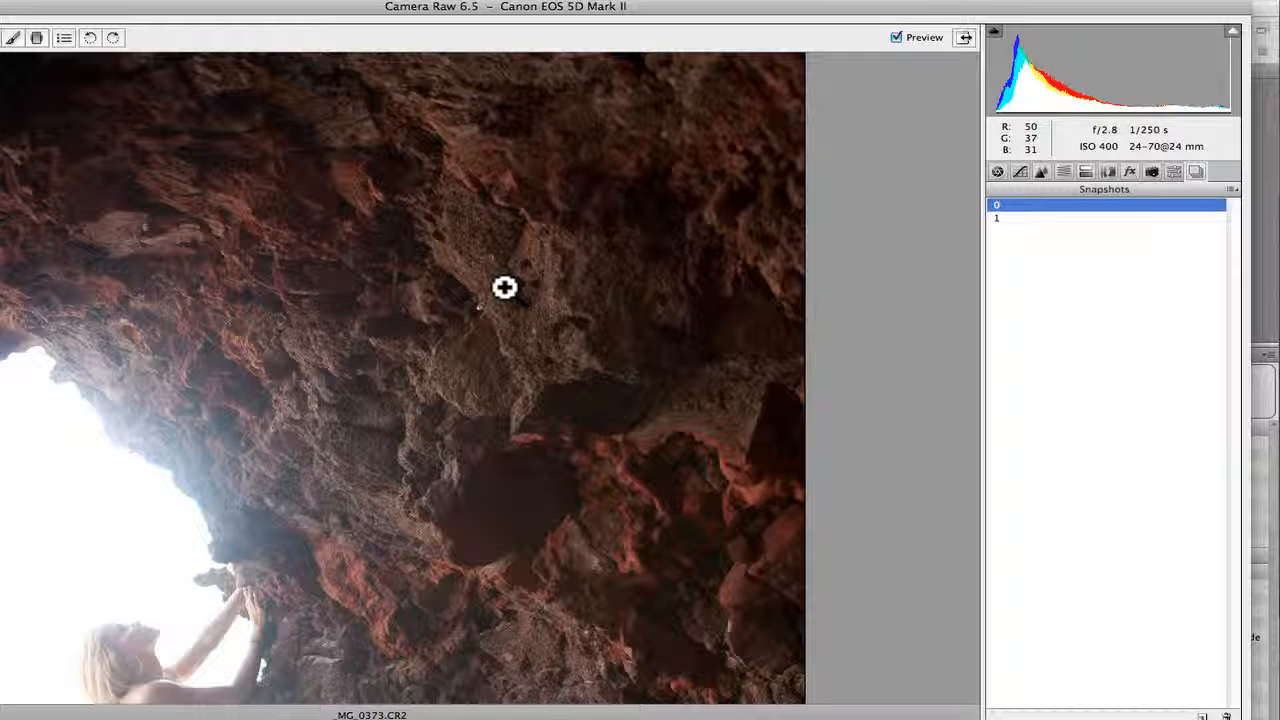
key(super+minus)
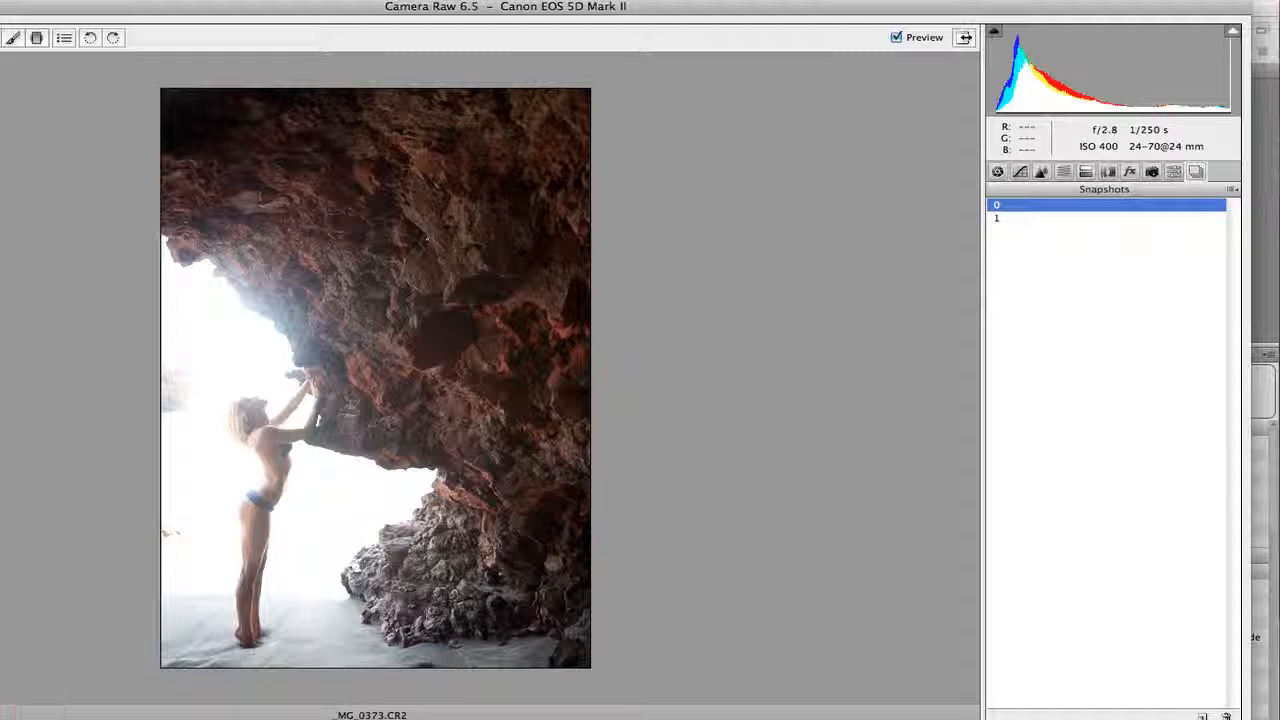
key(super+equal)
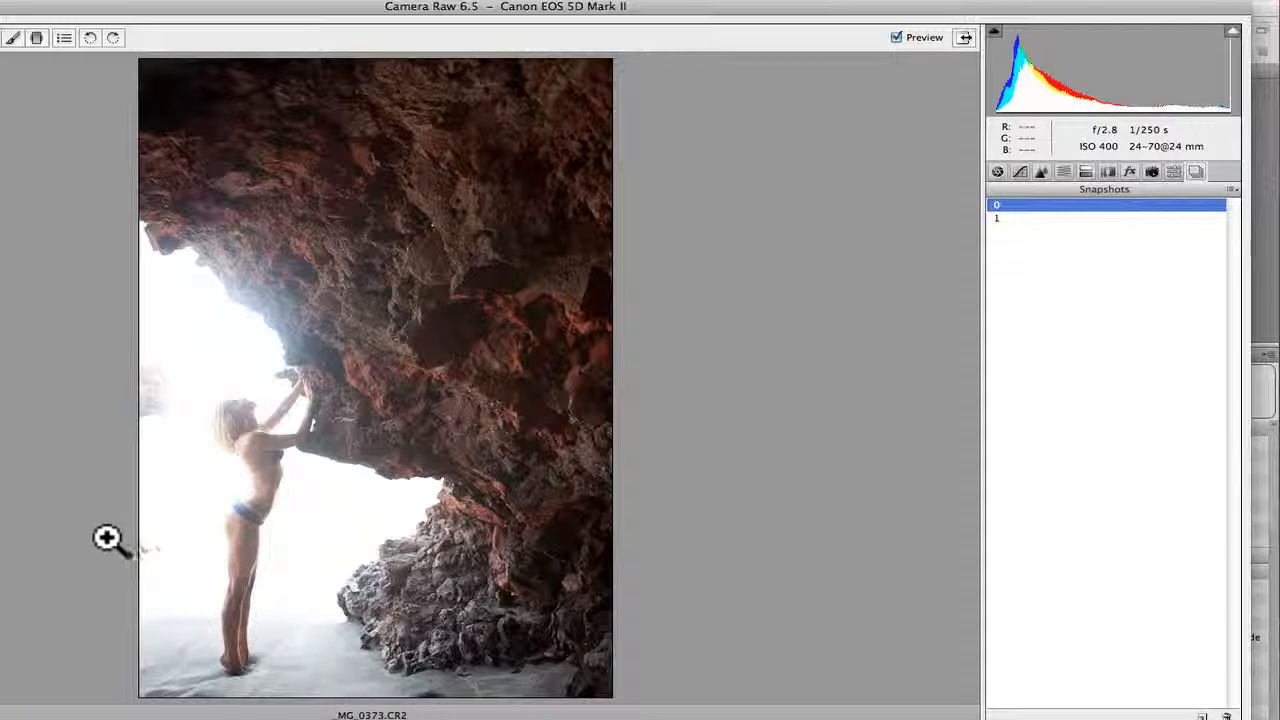
- Brush a +4.00 exposure adjustment over the bright background beside the woman, using size 16, feather 37 and flow 6
click(14, 40)
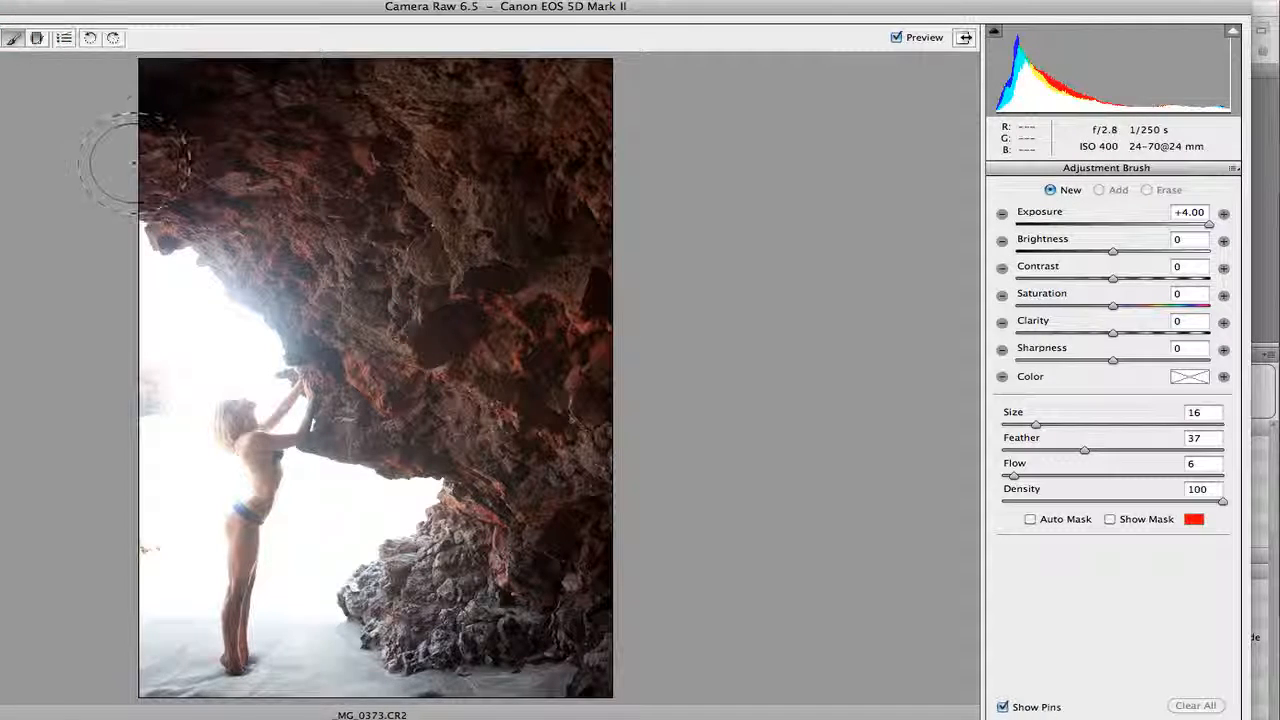
mouse_move(195, 344)
mouse_down()
mouse_move(157, 347)
mouse_move(137, 443)
mouse_up()
mouse_move(122, 540)
mouse_down()
mouse_move(150, 457)
mouse_move(149, 357)
mouse_up()
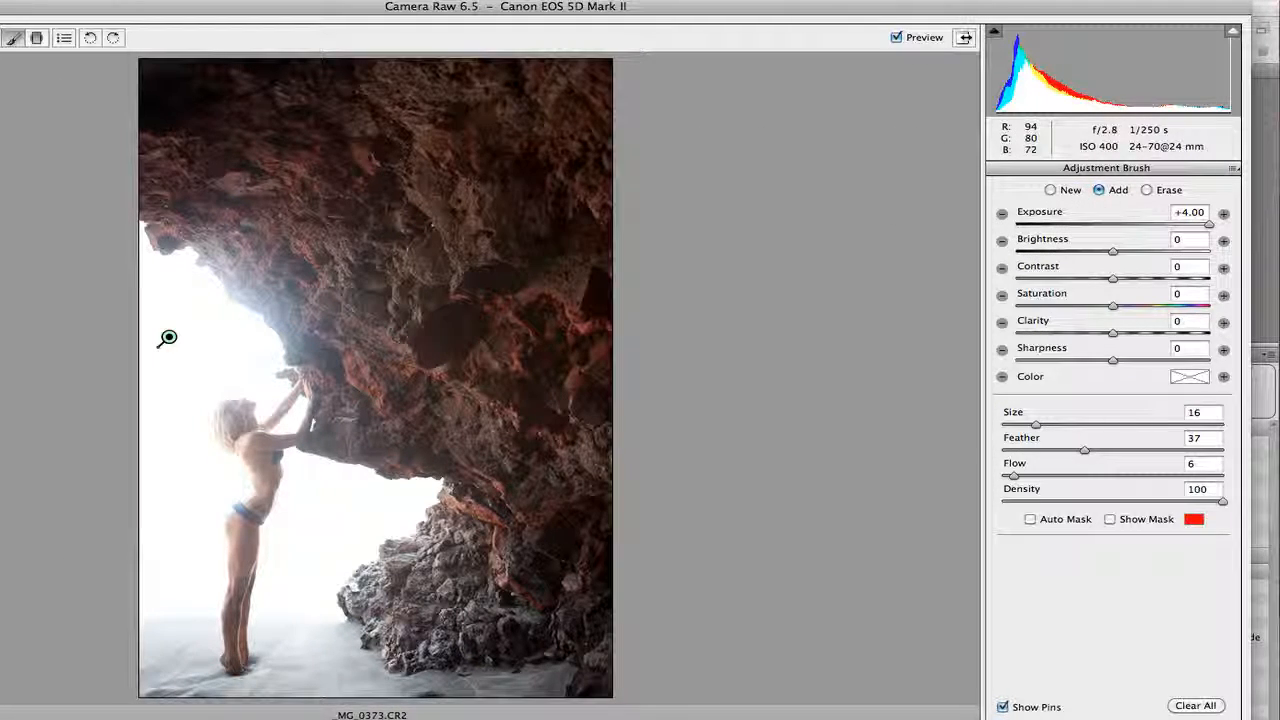
key(z)
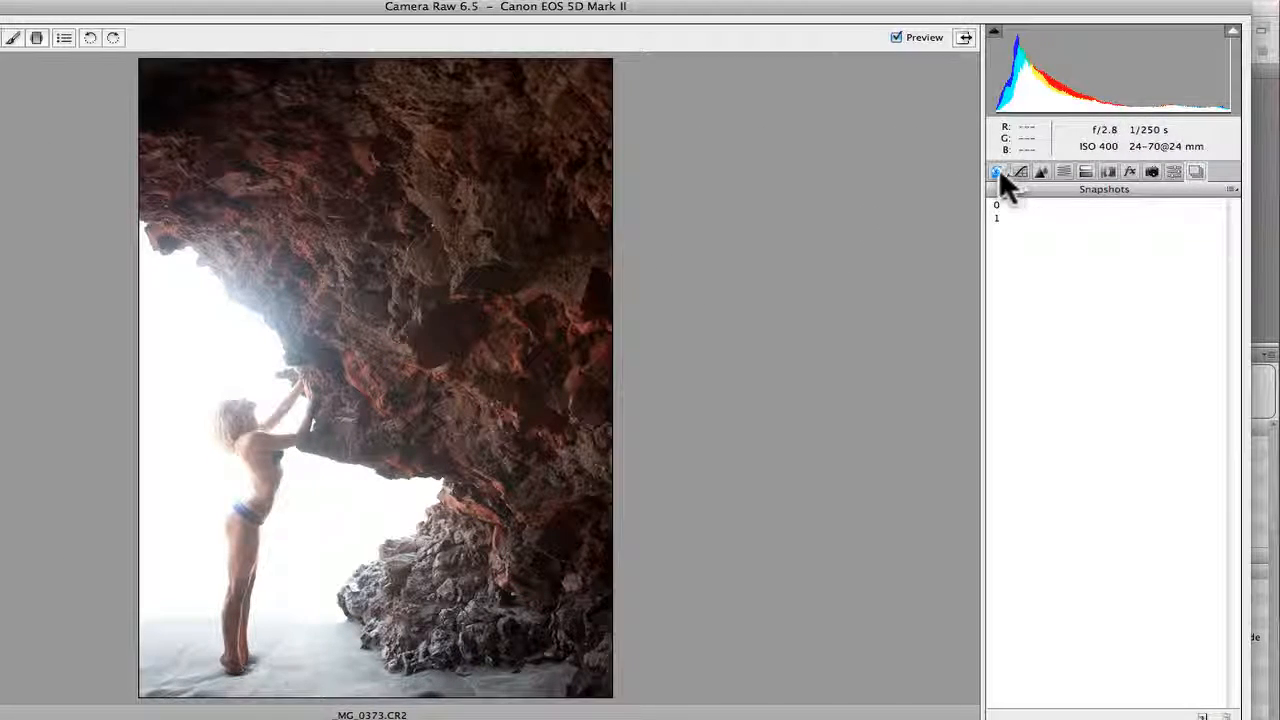
- Set Contrast to +69, Clarity to +15, Blacks to 21 and Fill Light to 30 in the photo's basic adjustments
click(997, 171)
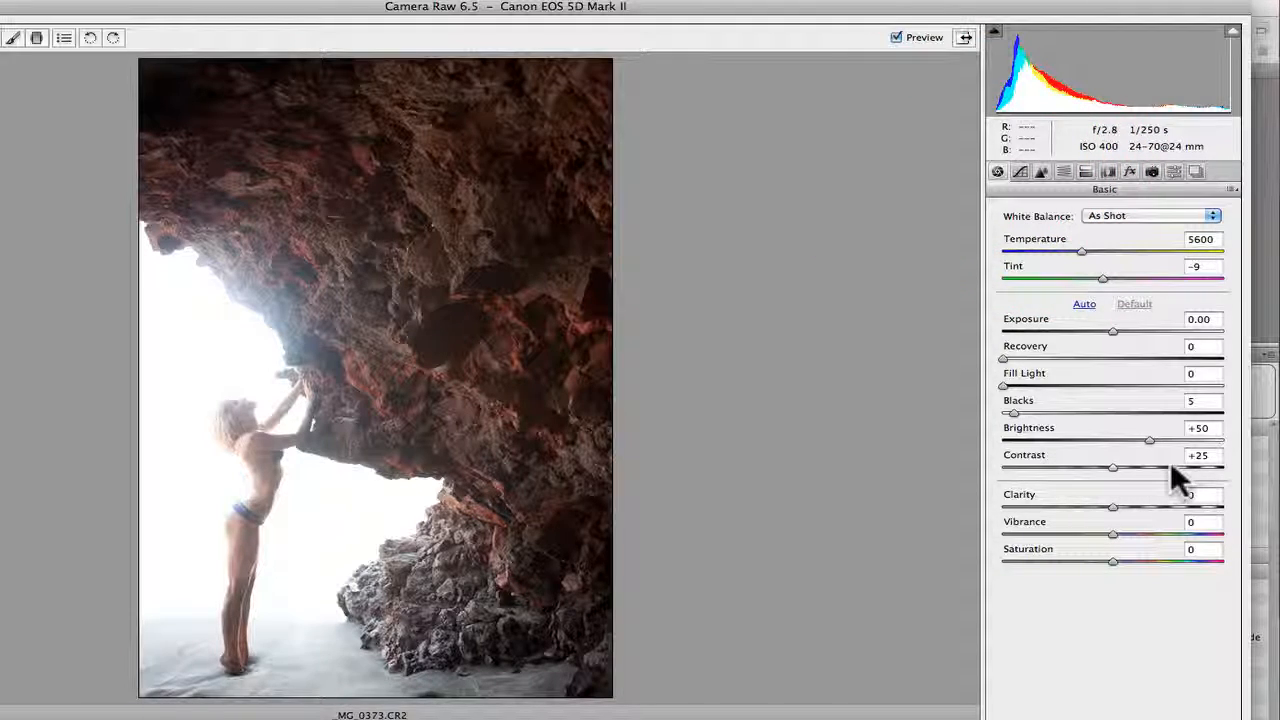
click(1174, 470)
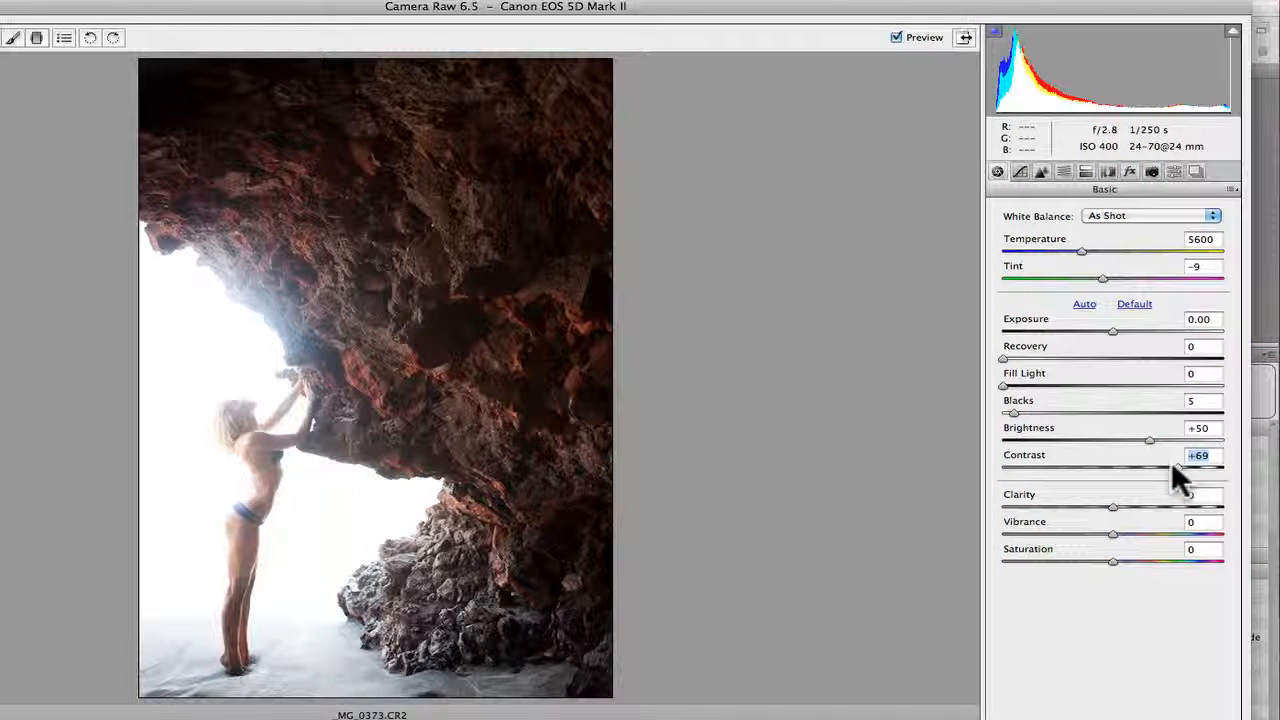
click(1128, 506)
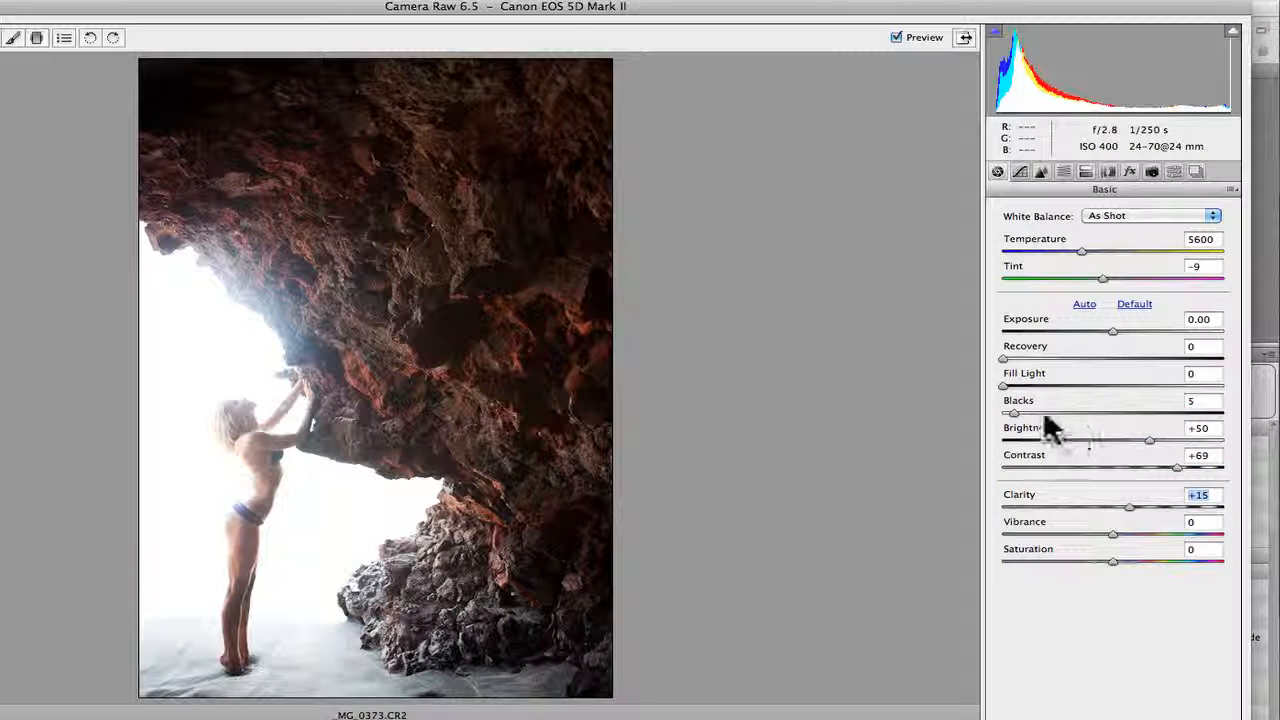
mouse_move(1043, 408)
mouse_down()
mouse_move(1057, 408)
mouse_move(1045, 408)
mouse_move(1049, 384)
mouse_move(1068, 384)
mouse_up()
click(1029, 385)
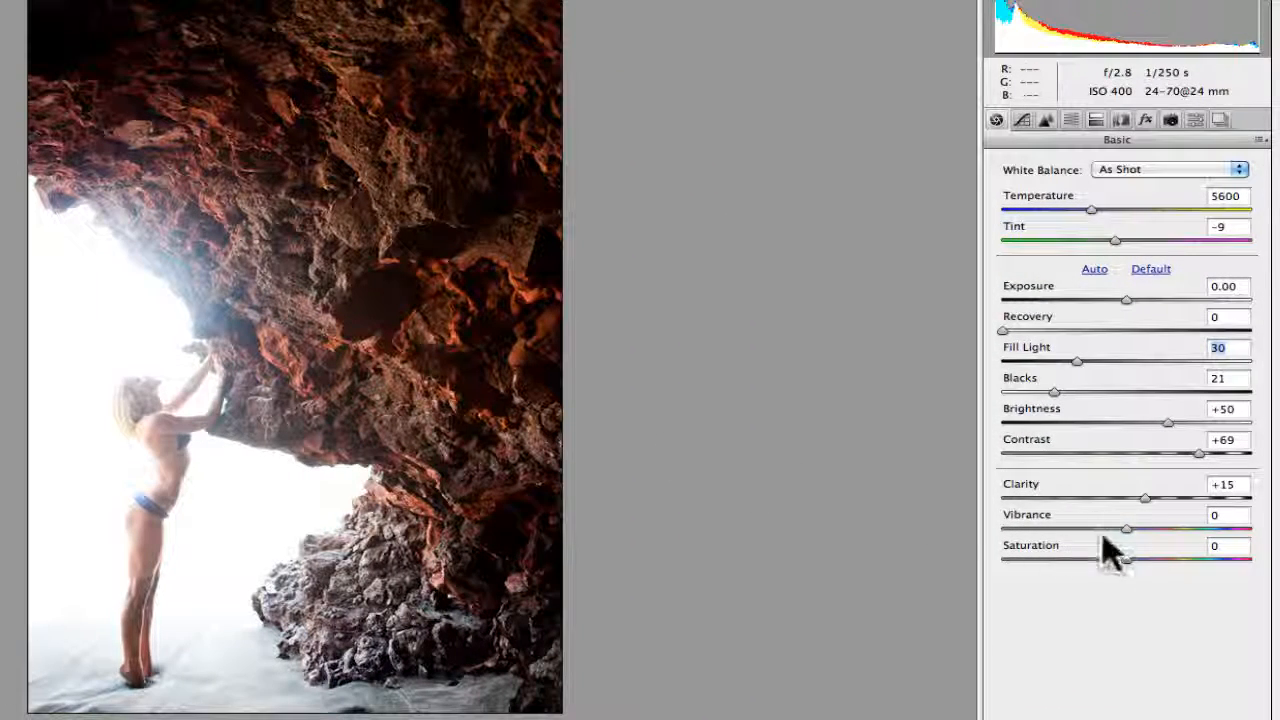
- Try an overall Saturation of +73 on the photo and bring it back down to +1
drag(1127, 559, 1220, 572)
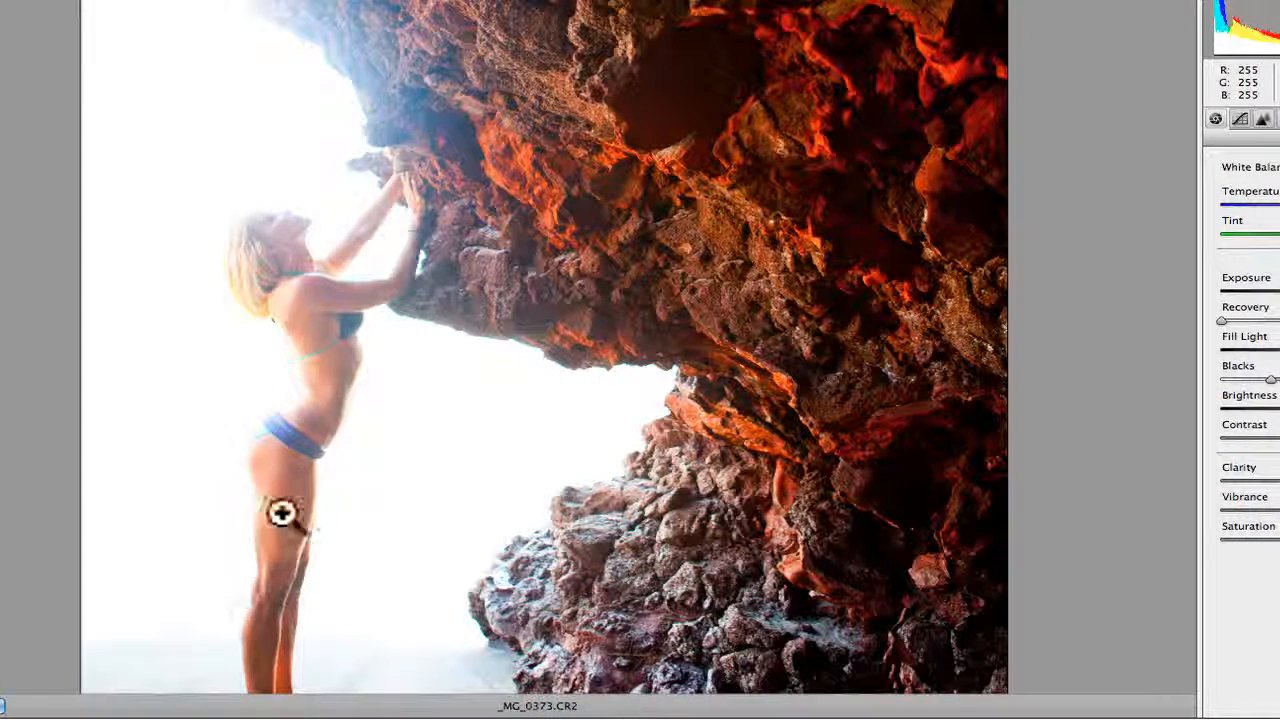
click(3, 706)
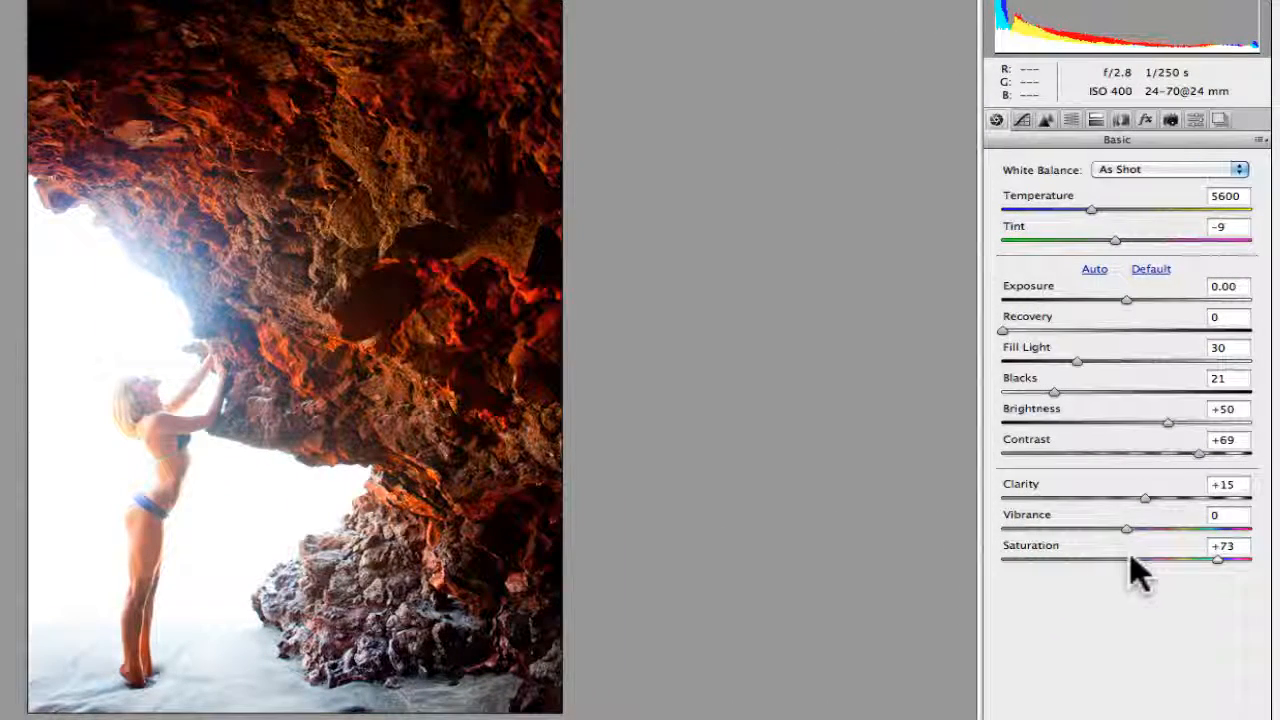
click(1130, 559)
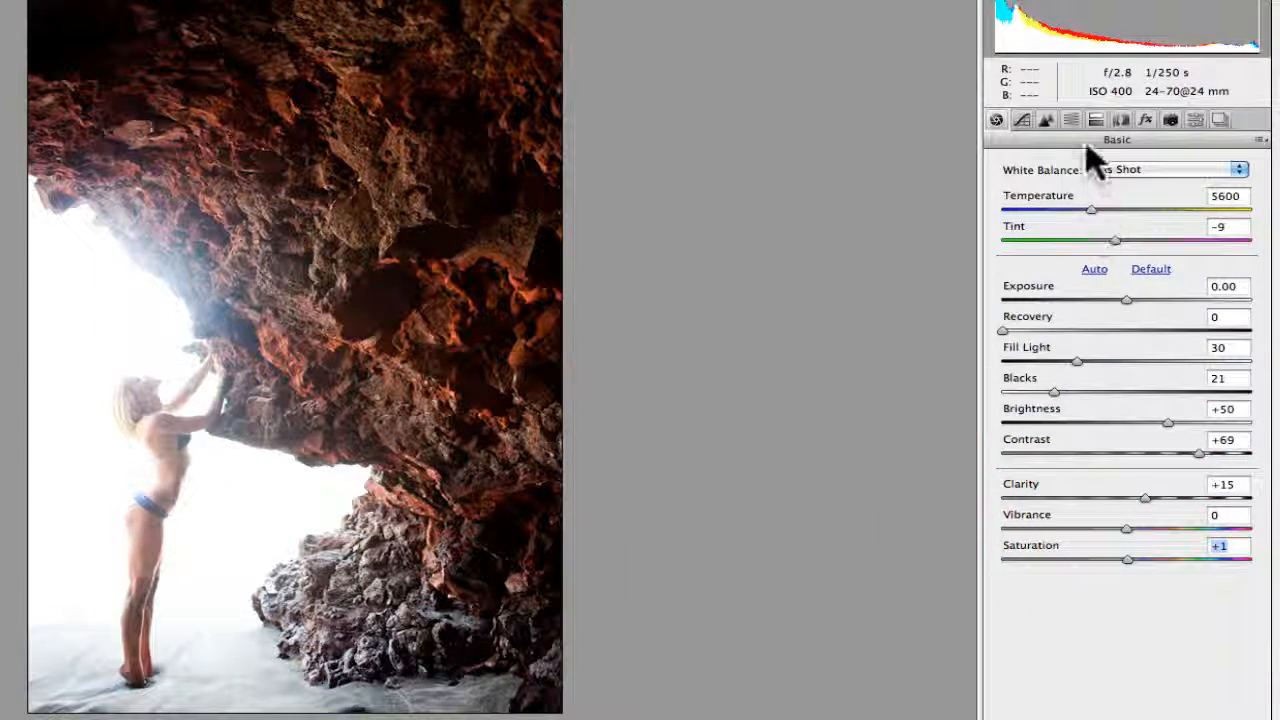
- Try boosting the HSL saturation of the Oranges to +98 and the Reds to +74
click(1070, 120)
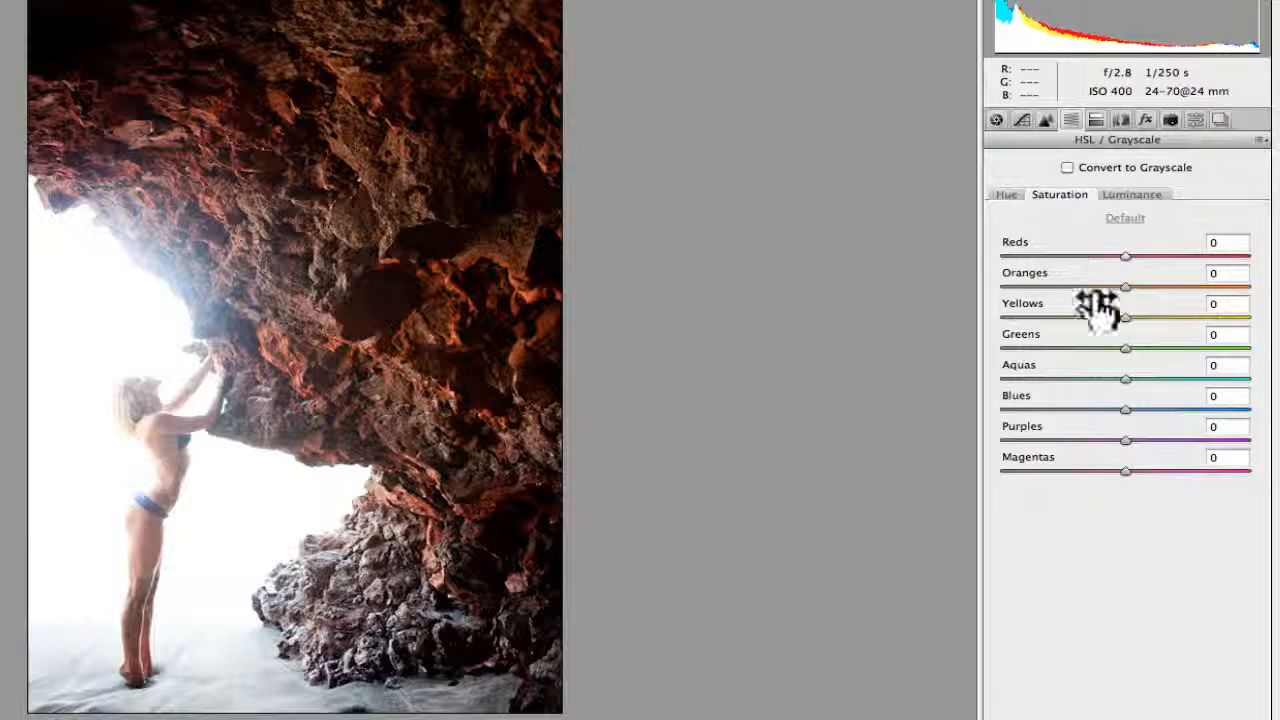
drag(1124, 286, 1246, 287)
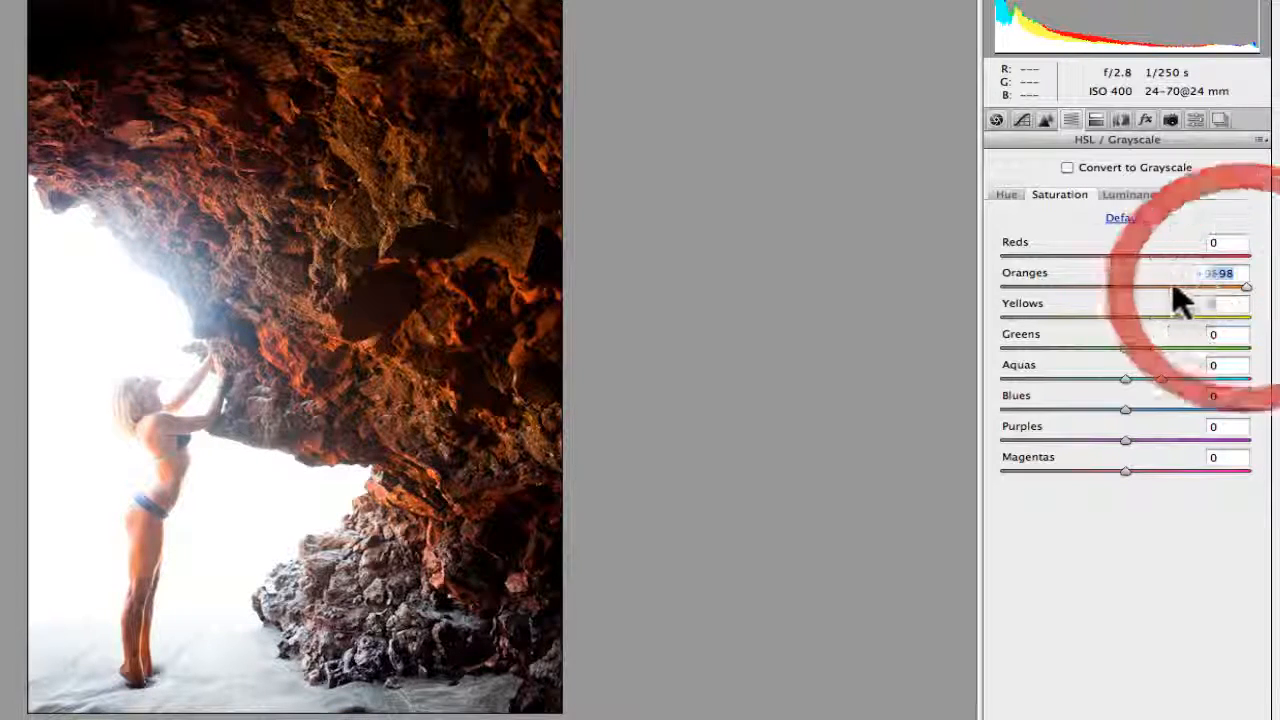
drag(1125, 256, 1217, 257)
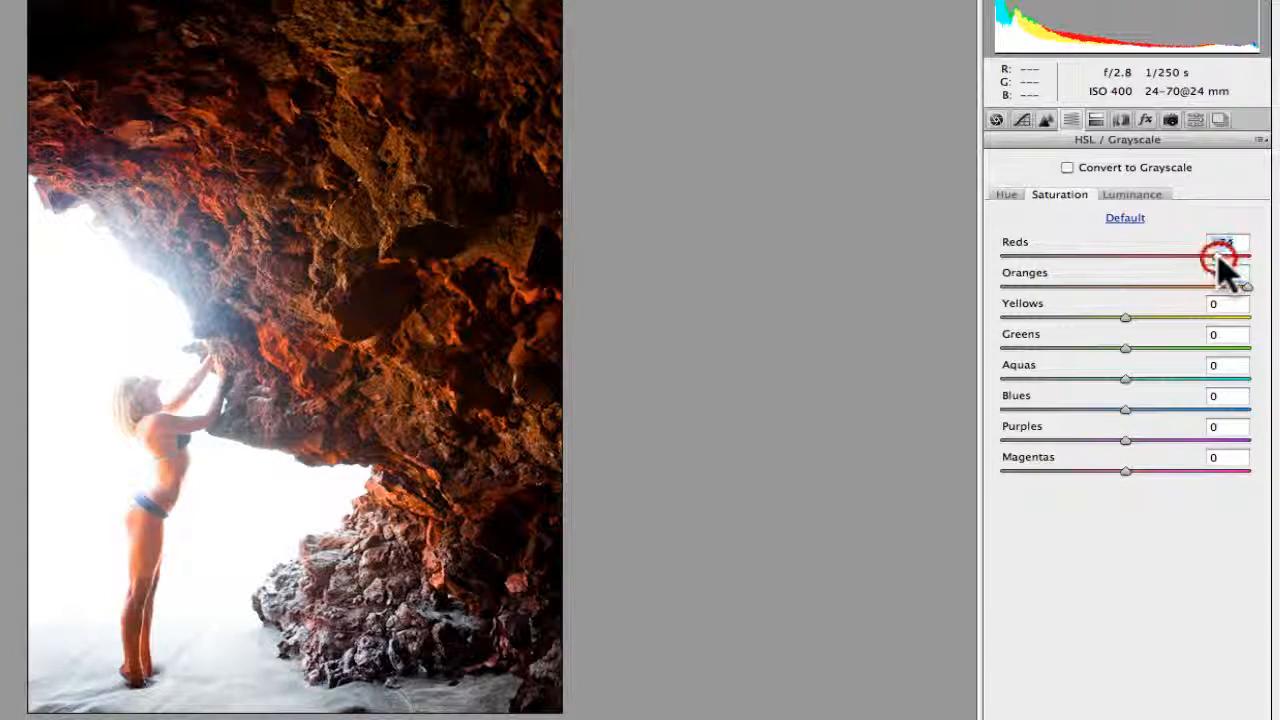
click(297, 455)
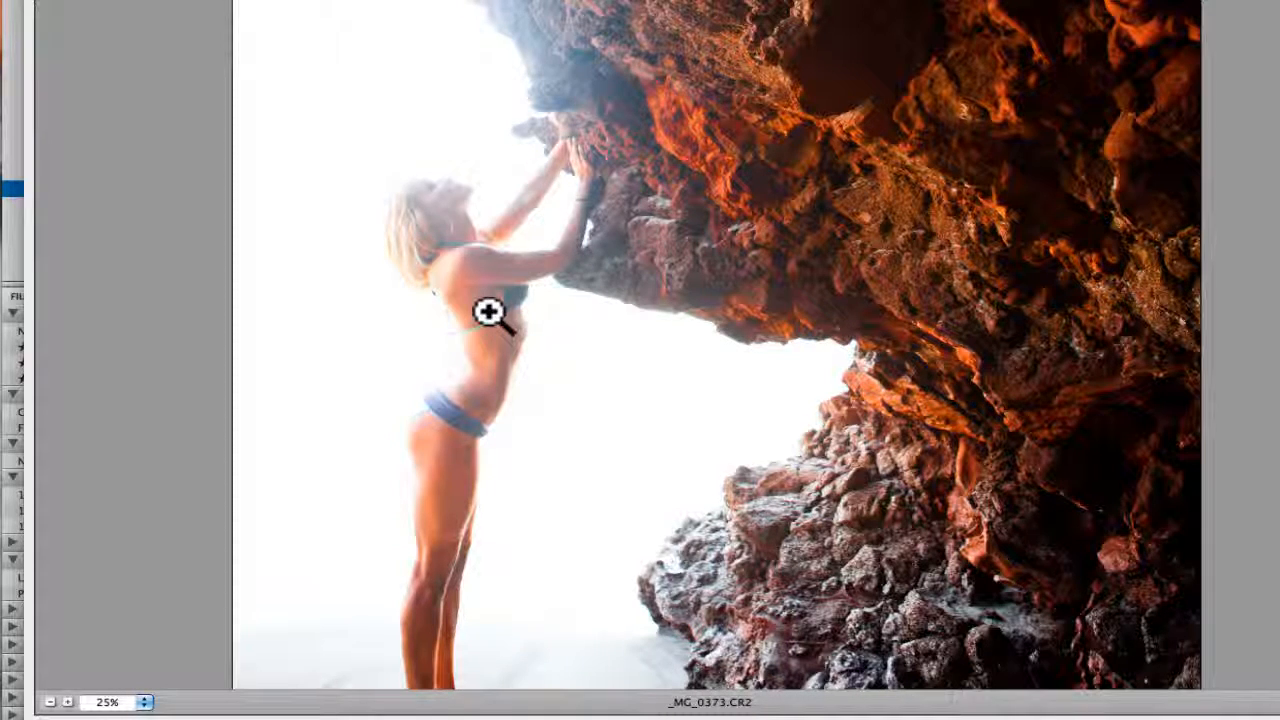
key(super+minus)
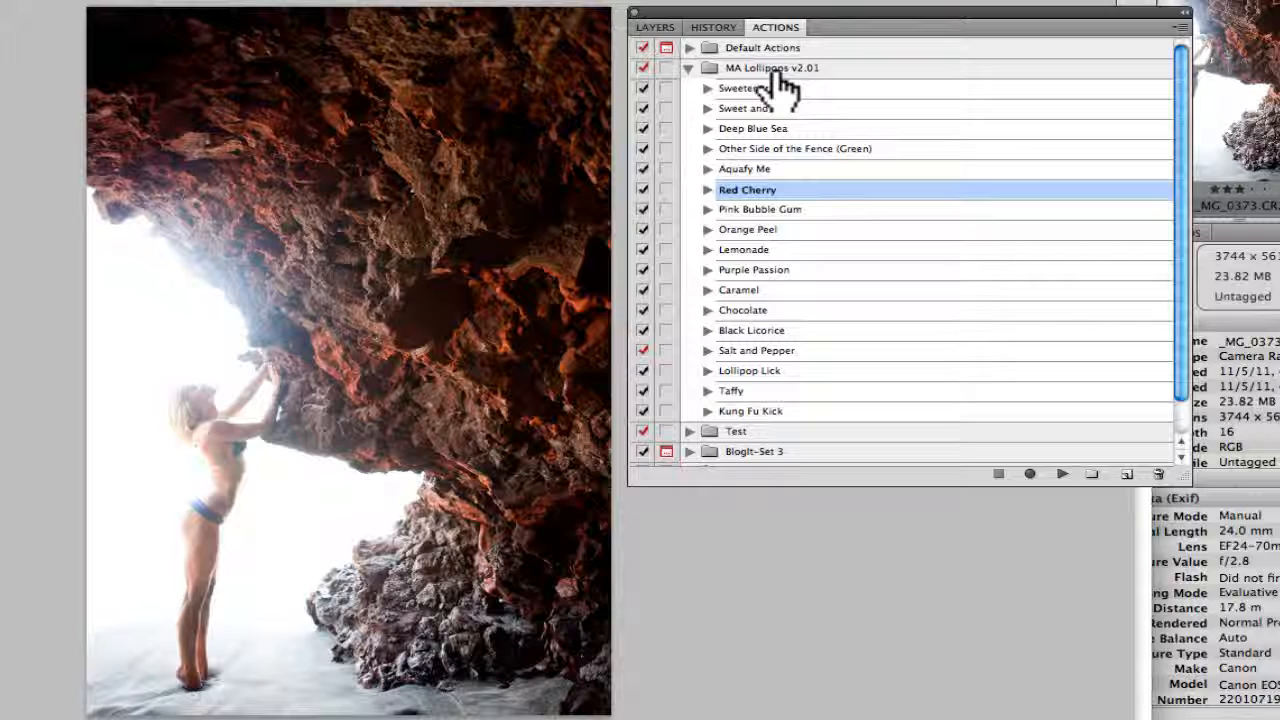
- Run the Orange Peel action from the MA Lollipops v2.01 set on the photo
click(756, 233)
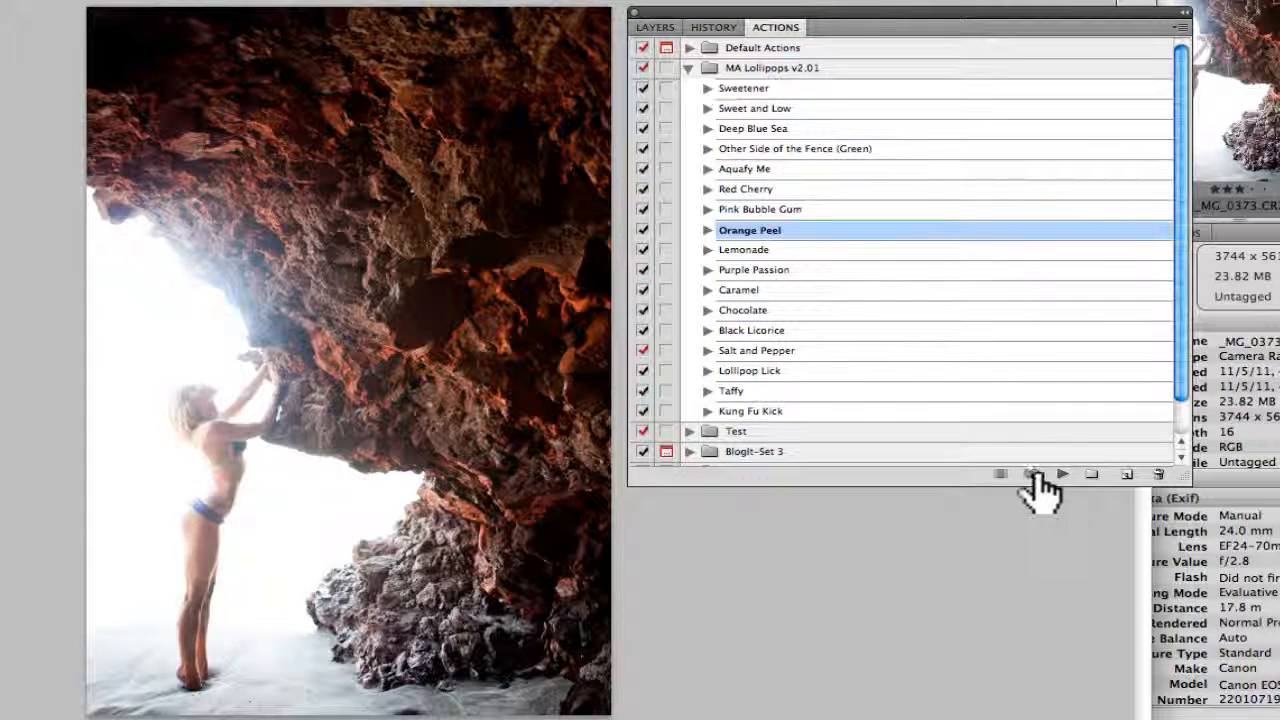
click(1062, 474)
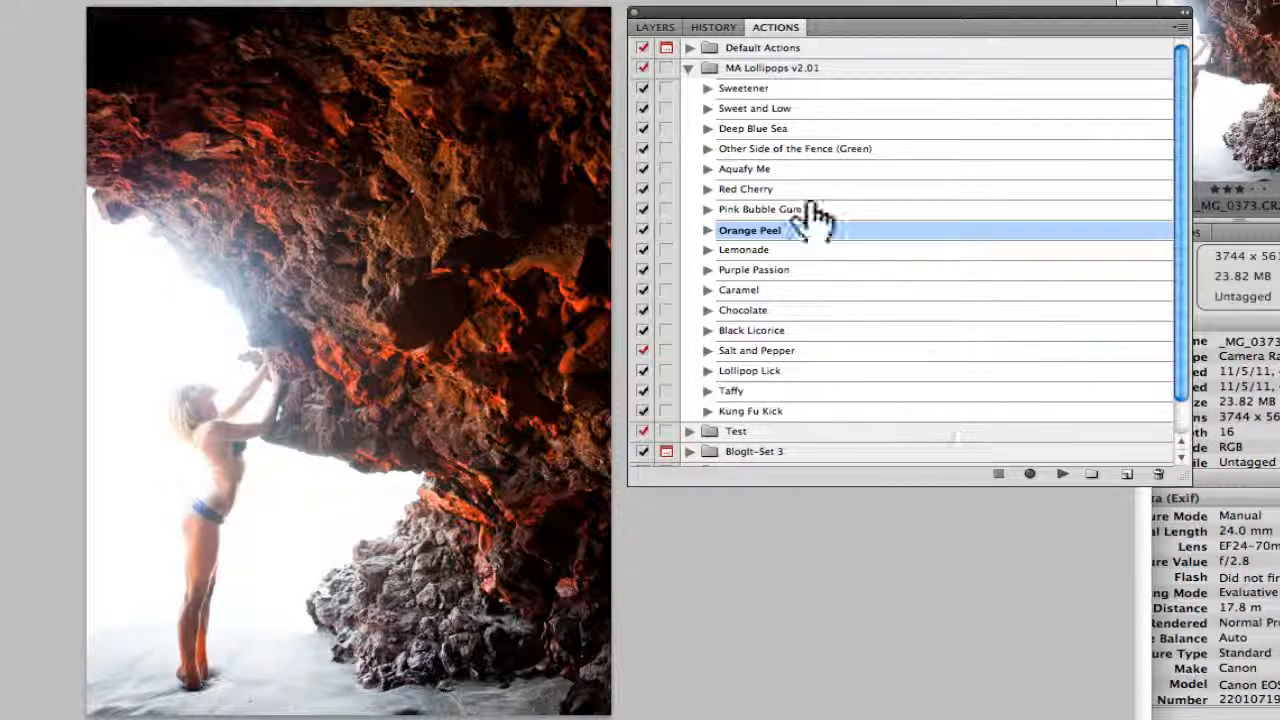
click(665, 28)
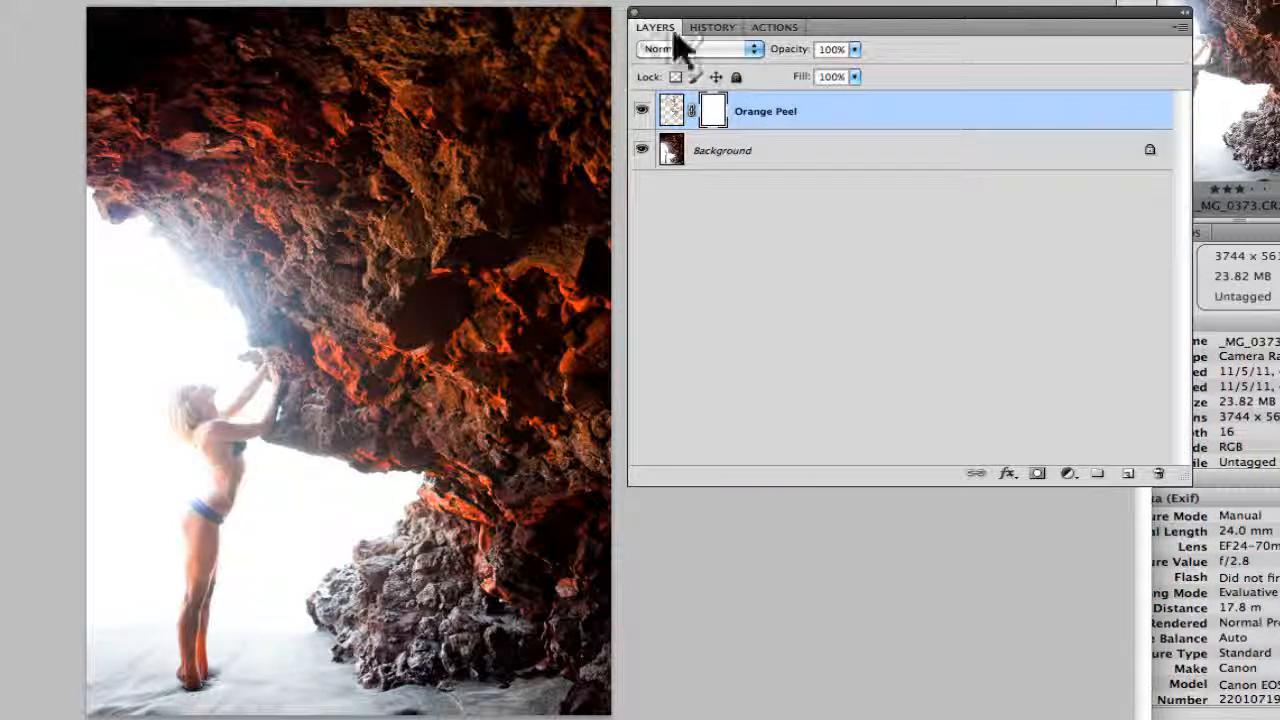
- Paint the woman out of the Orange Peel layer mask with the Background hidden, and show the Background again
click(642, 150)
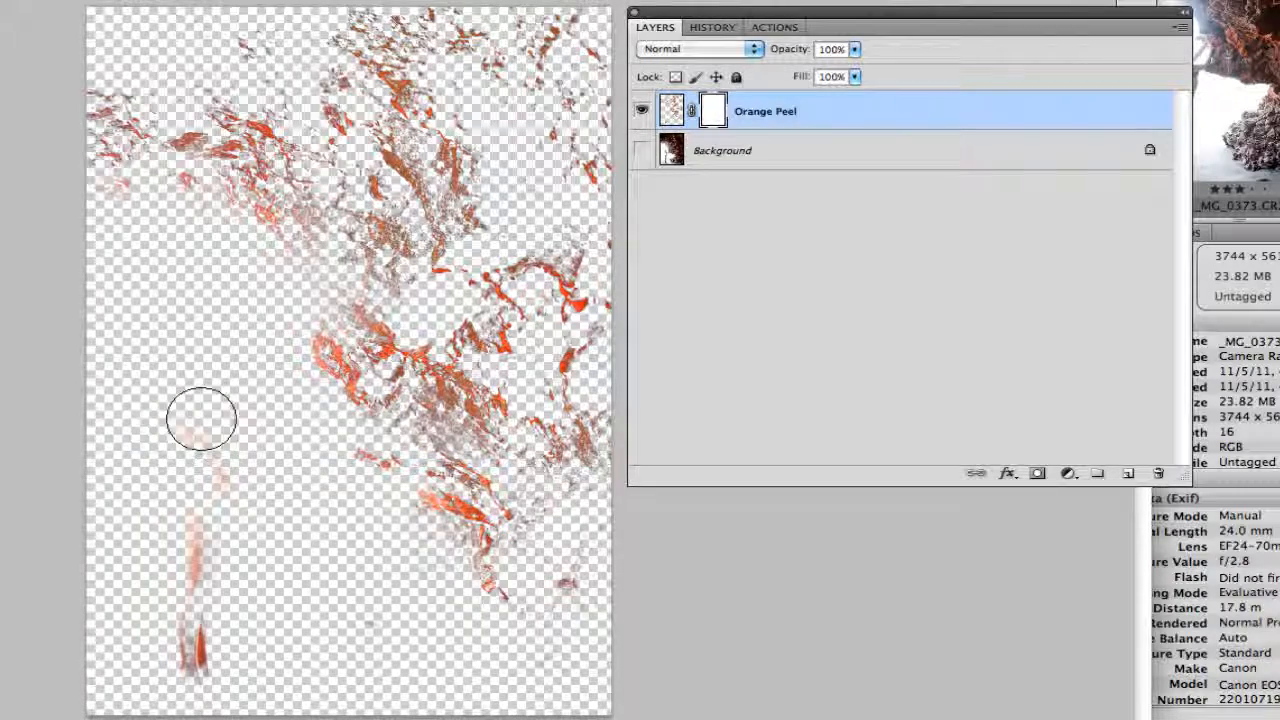
click(641, 150)
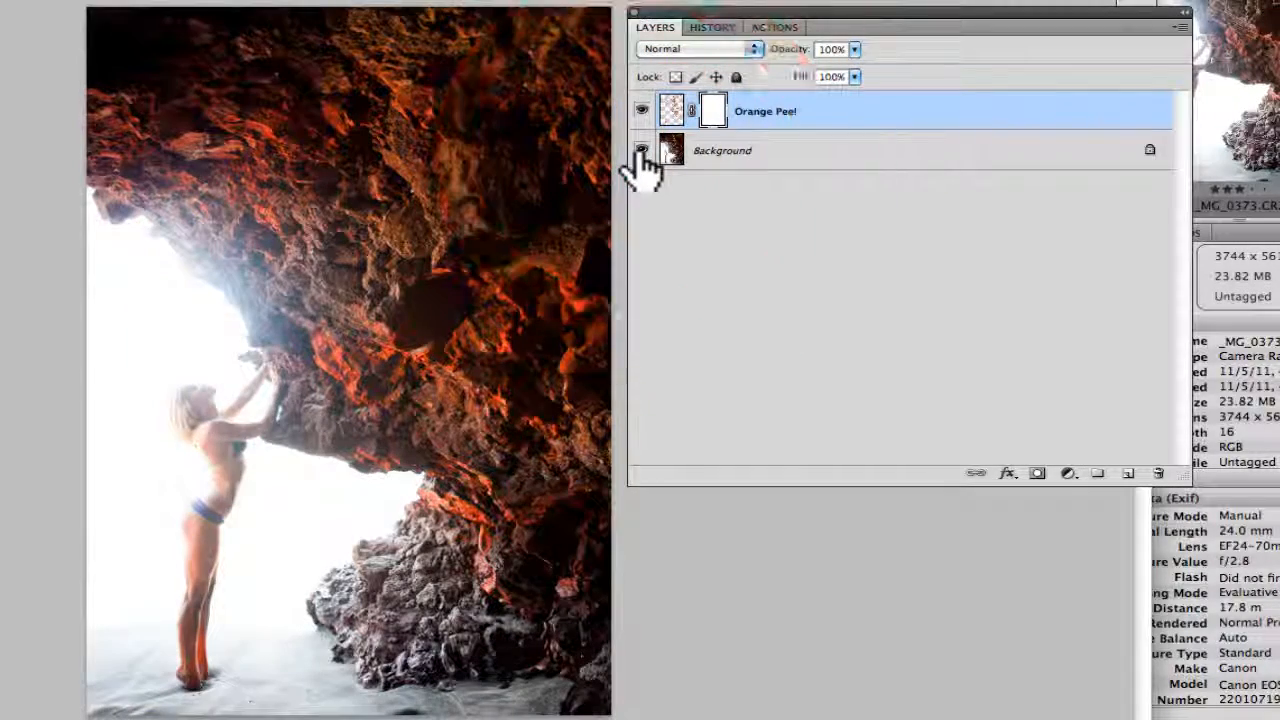
click(641, 150)
mouse_move(184, 380)
mouse_down()
mouse_move(230, 573)
mouse_move(169, 689)
mouse_up()
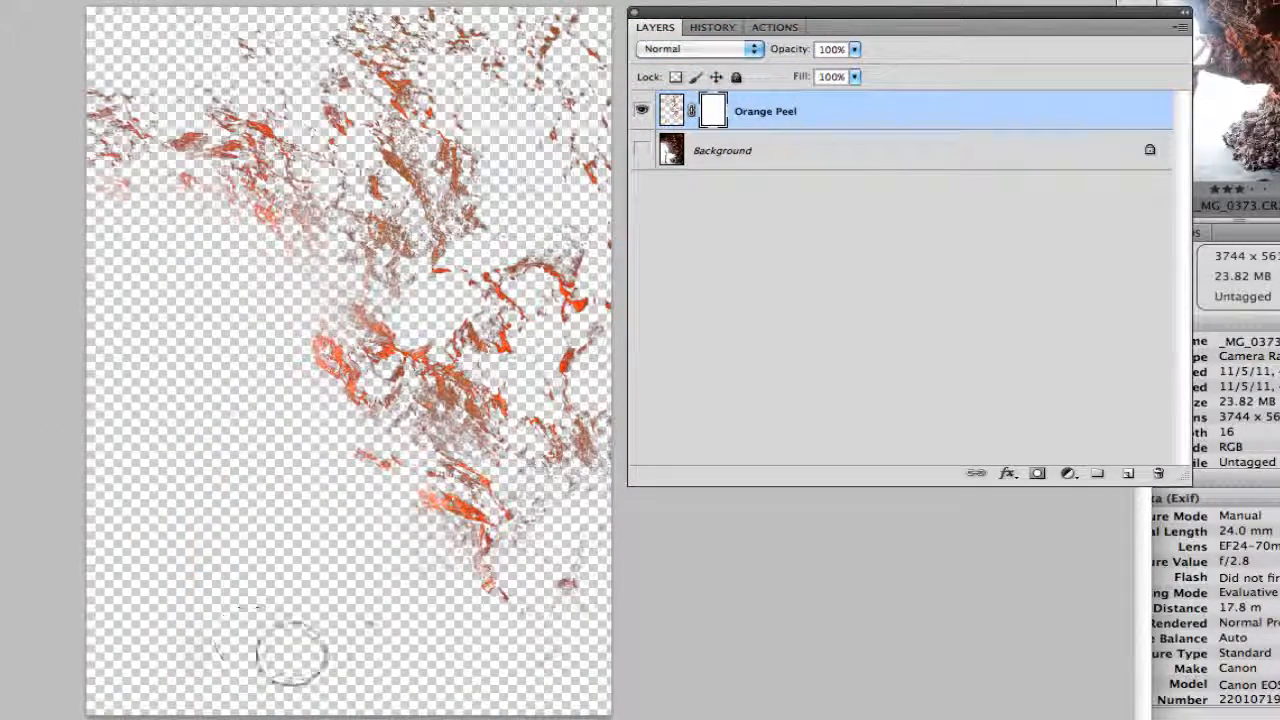
click(641, 150)
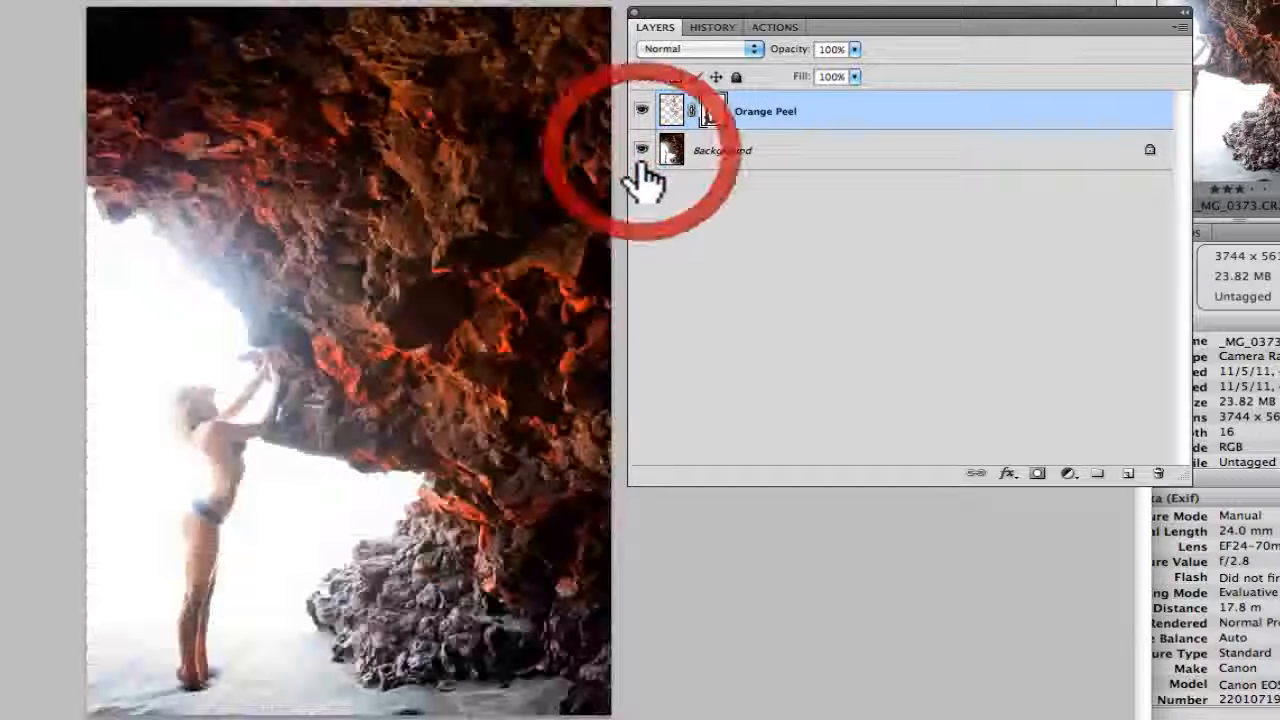
- Run the Red Cherry action on the Background layer so its colour layer sits beneath Orange Peel
click(785, 30)
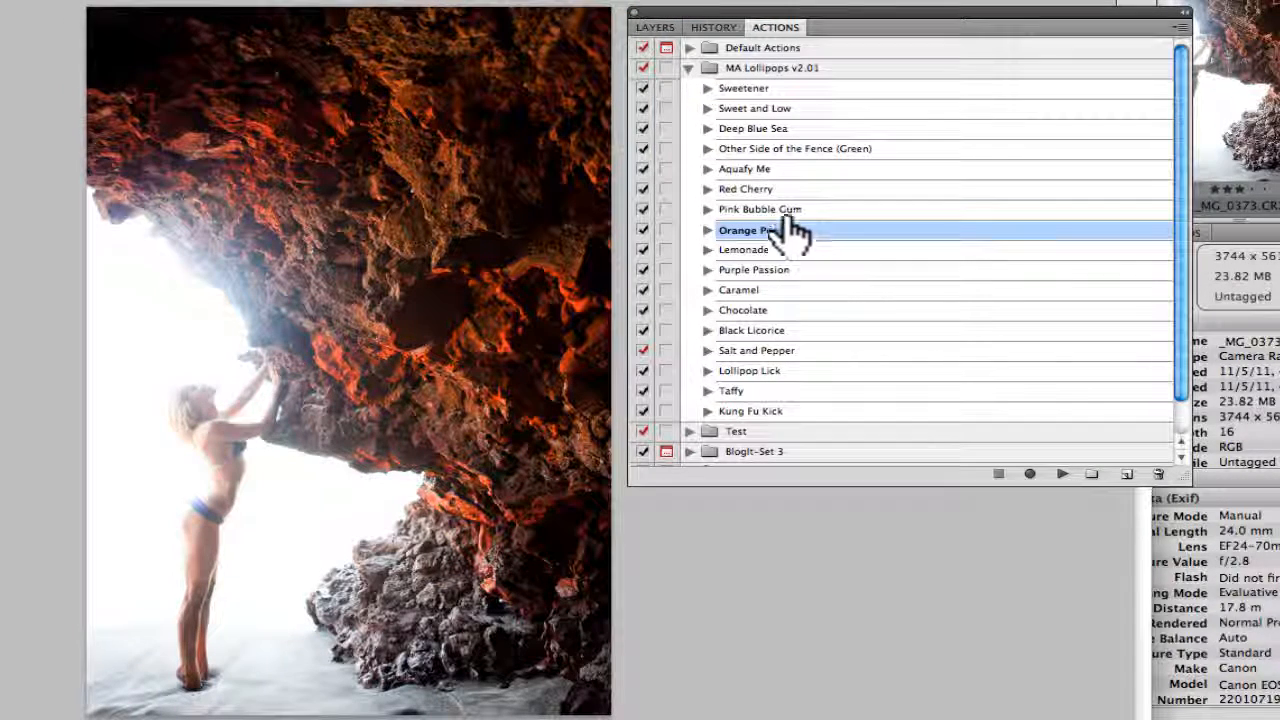
click(762, 189)
click(1062, 474)
click(757, 155)
click(772, 28)
click(1062, 474)
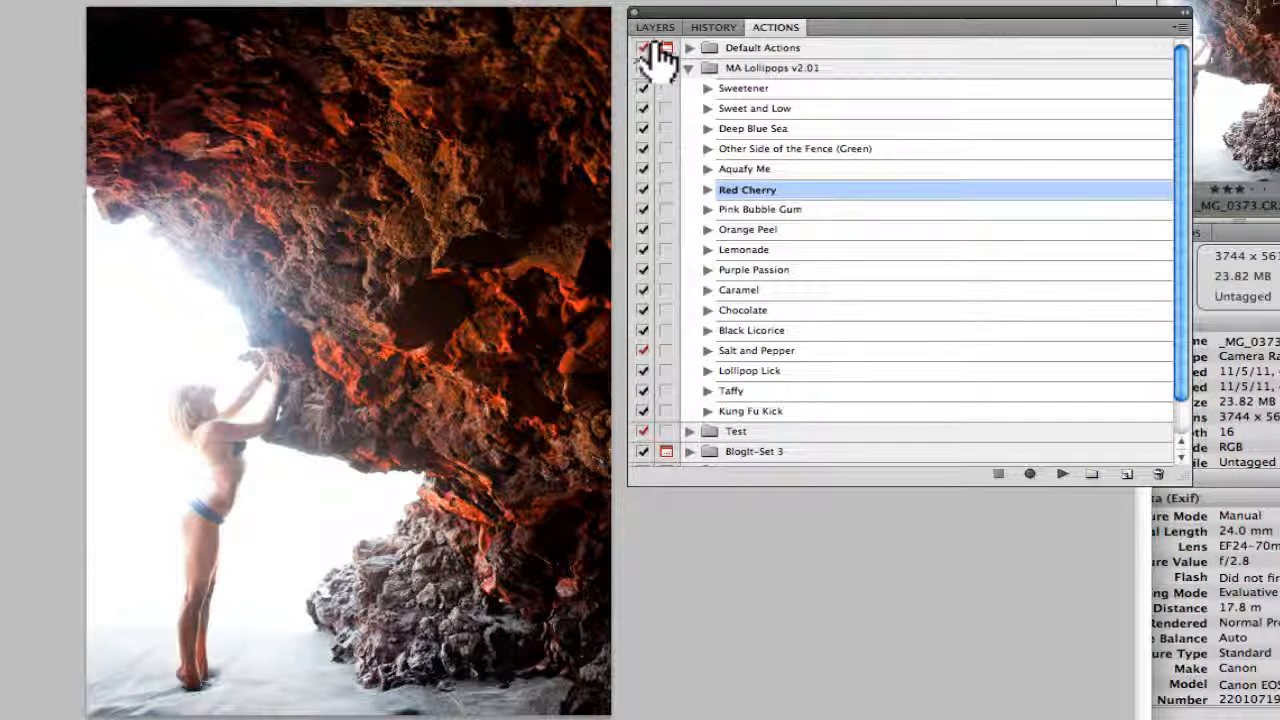
click(655, 27)
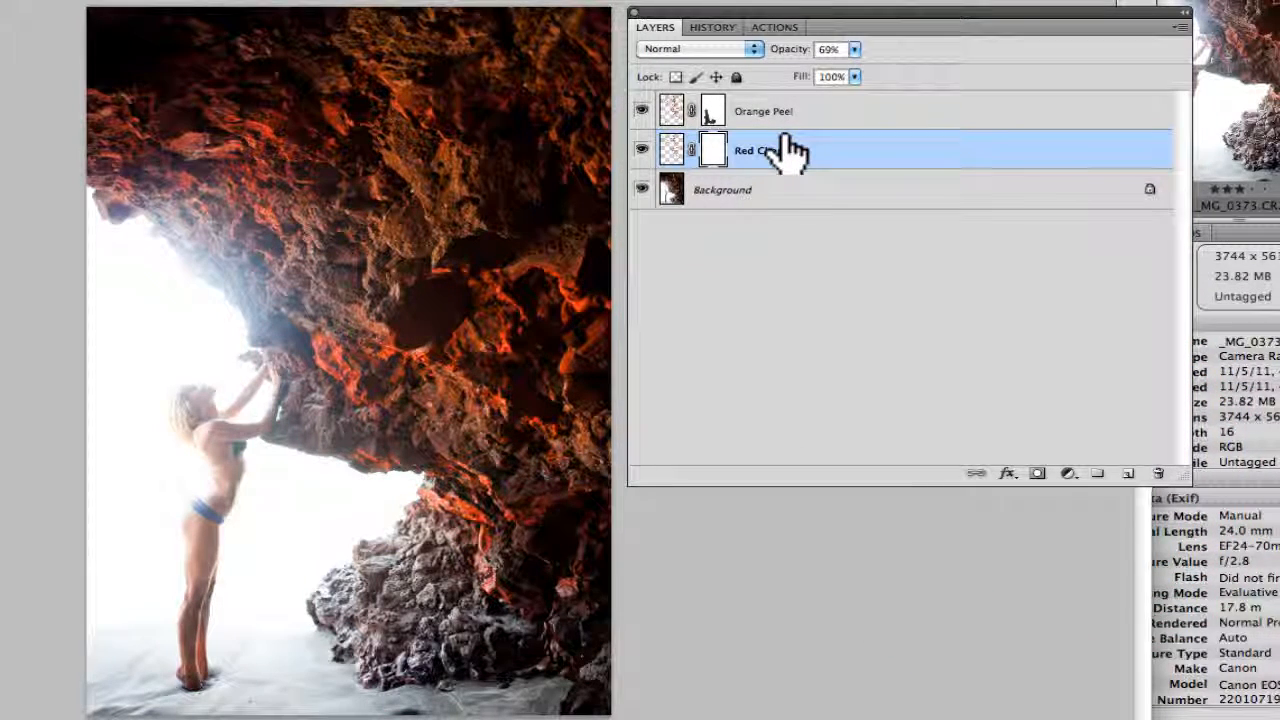
- Compare the colour layers by toggling their visibility, and paint the woman out of the Red Cherry layer mask
click(641, 190)
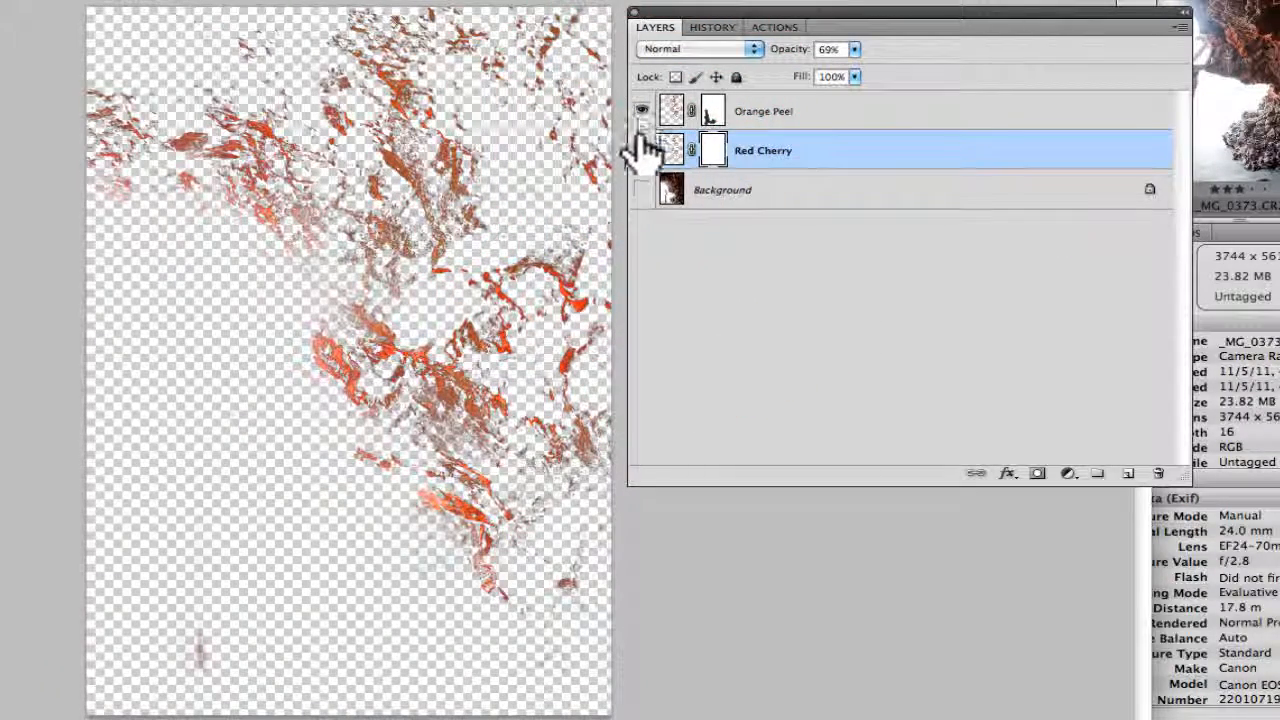
click(641, 111)
click(641, 150)
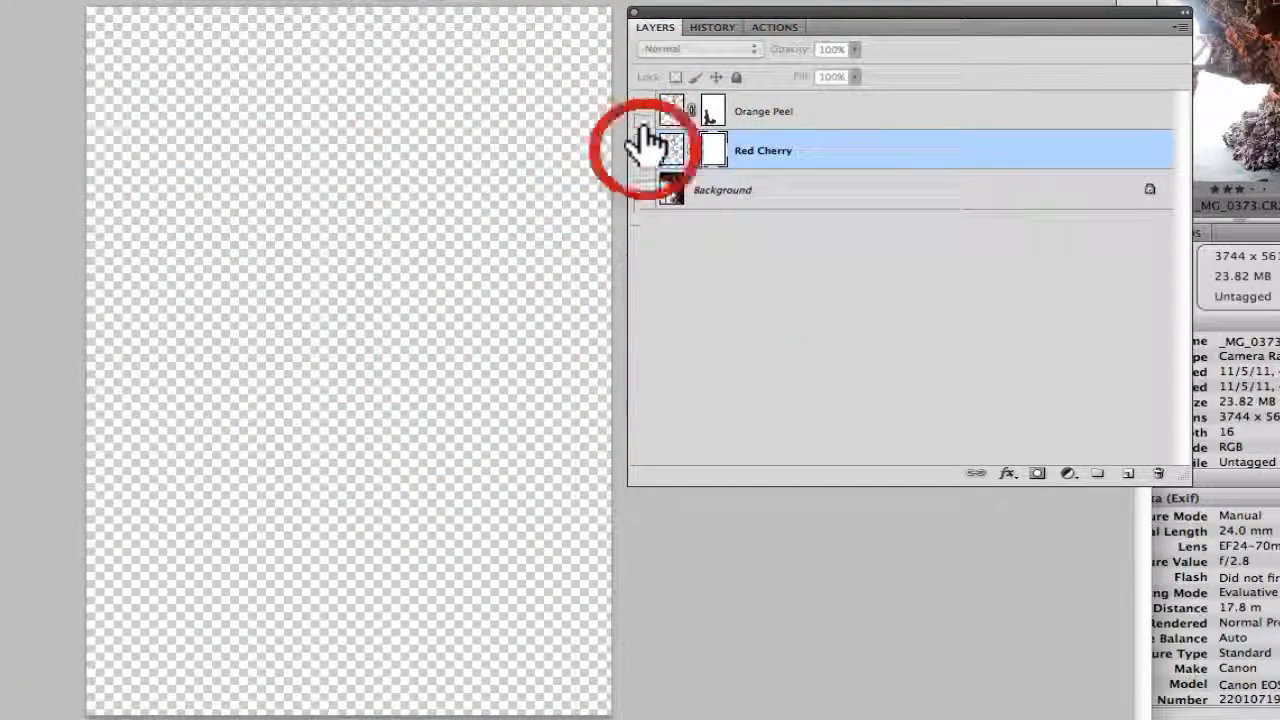
click(641, 111)
click(641, 190)
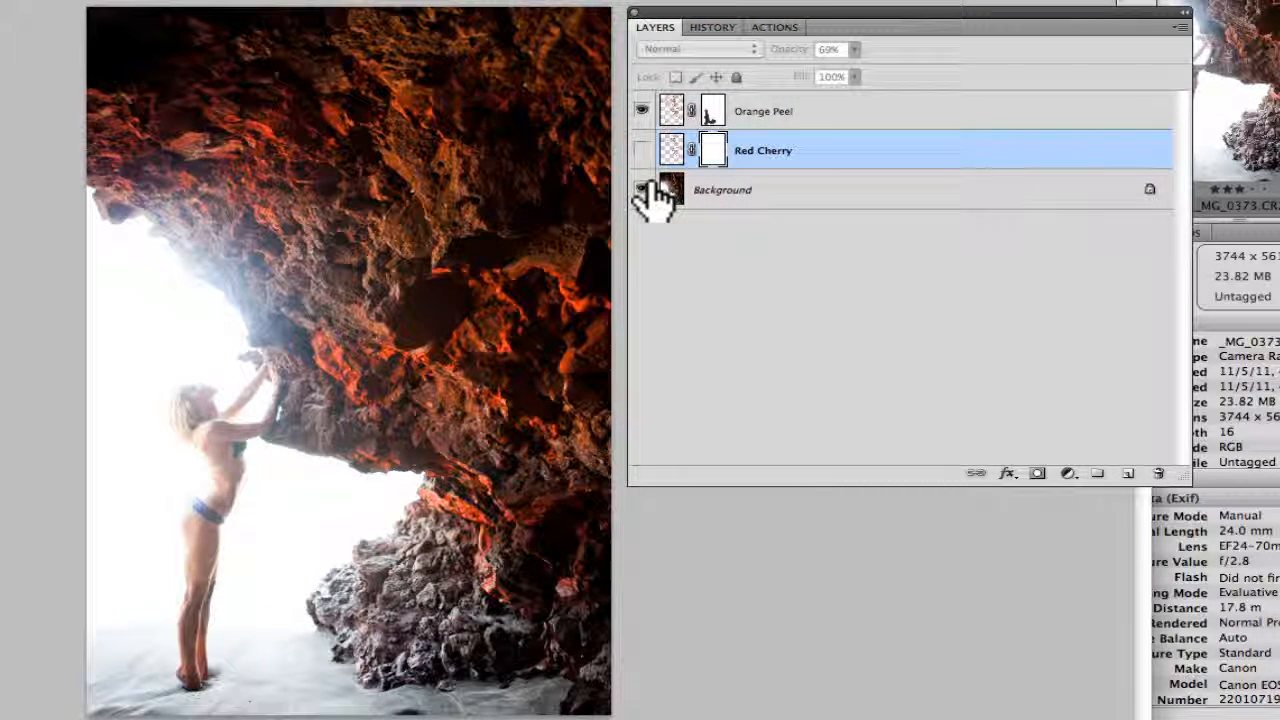
click(641, 150)
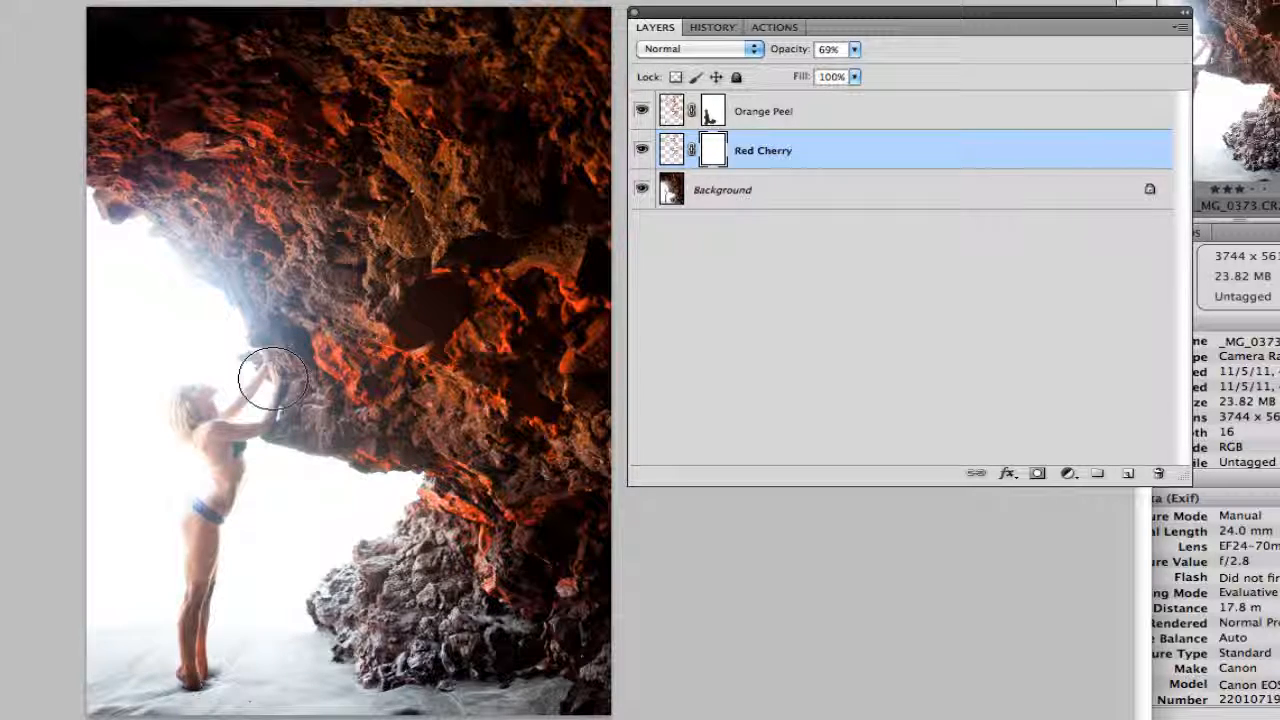
click(712, 152)
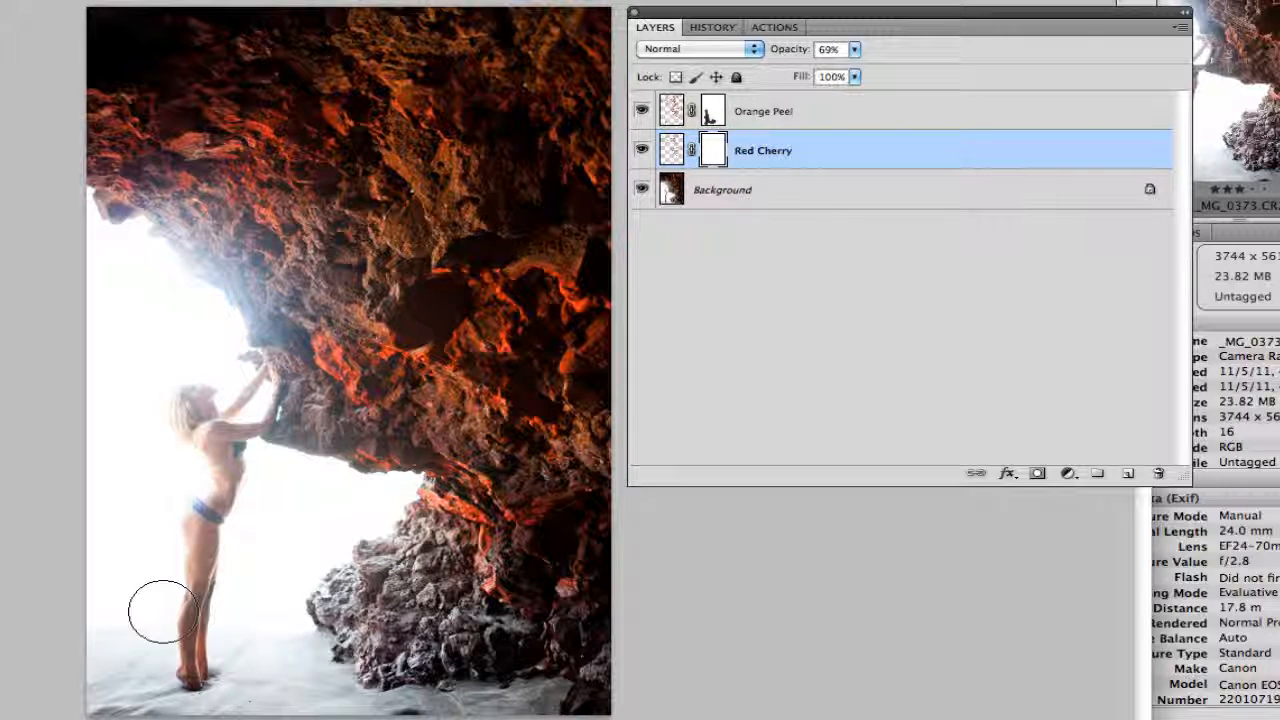
- Duplicate the Background, merge the copy with the Red Cherry and Orange Peel layers, and compare the merged layer with the original
click(797, 190)
shift+click(785, 111)
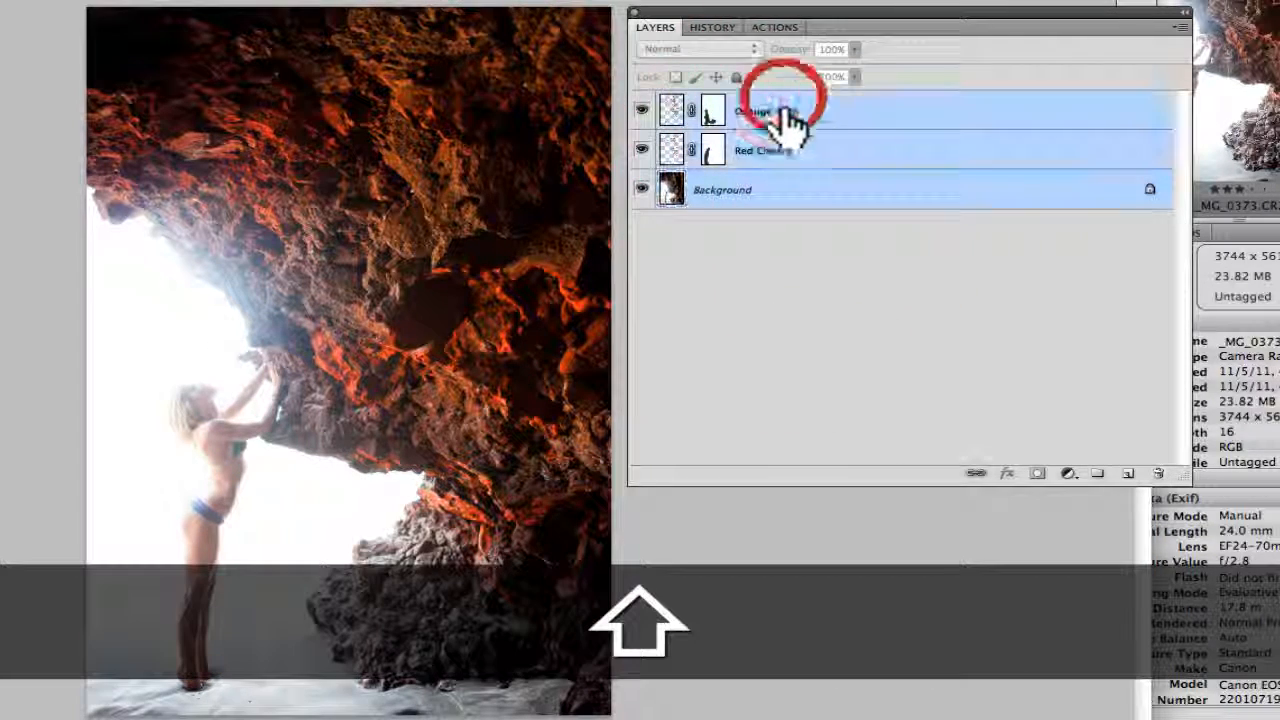
click(777, 205)
key(super+j)
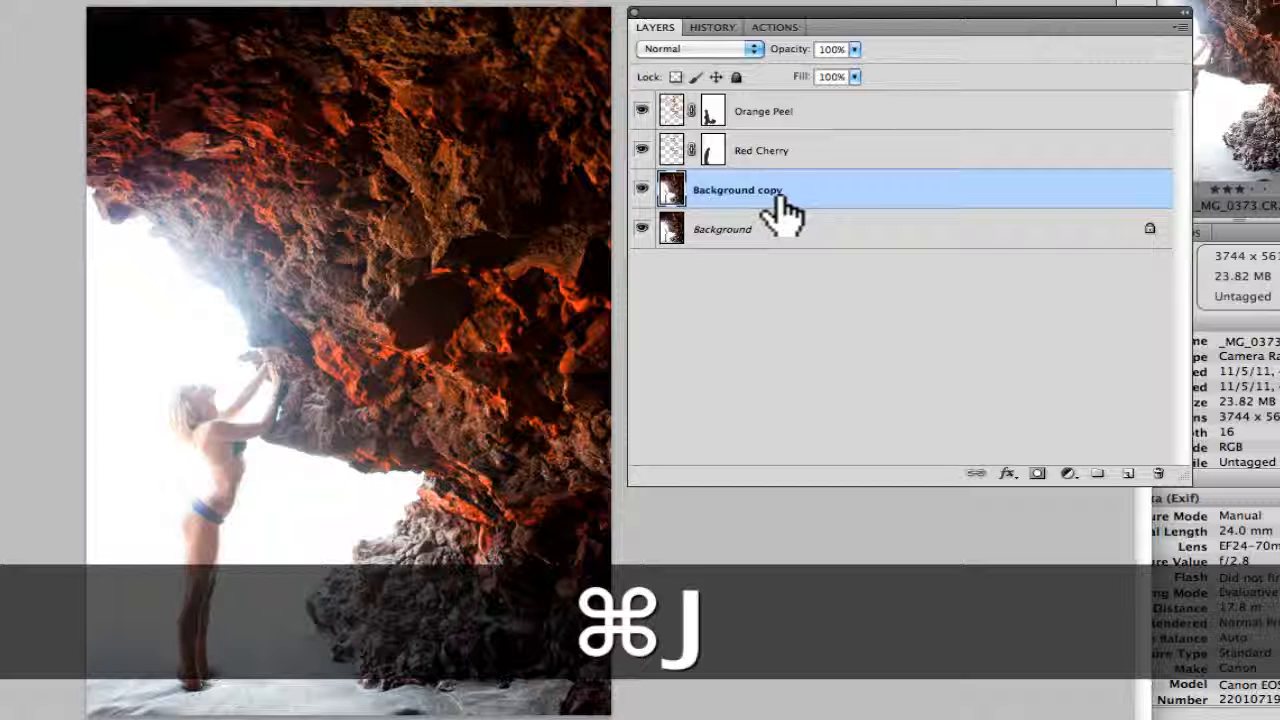
shift+click(831, 122)
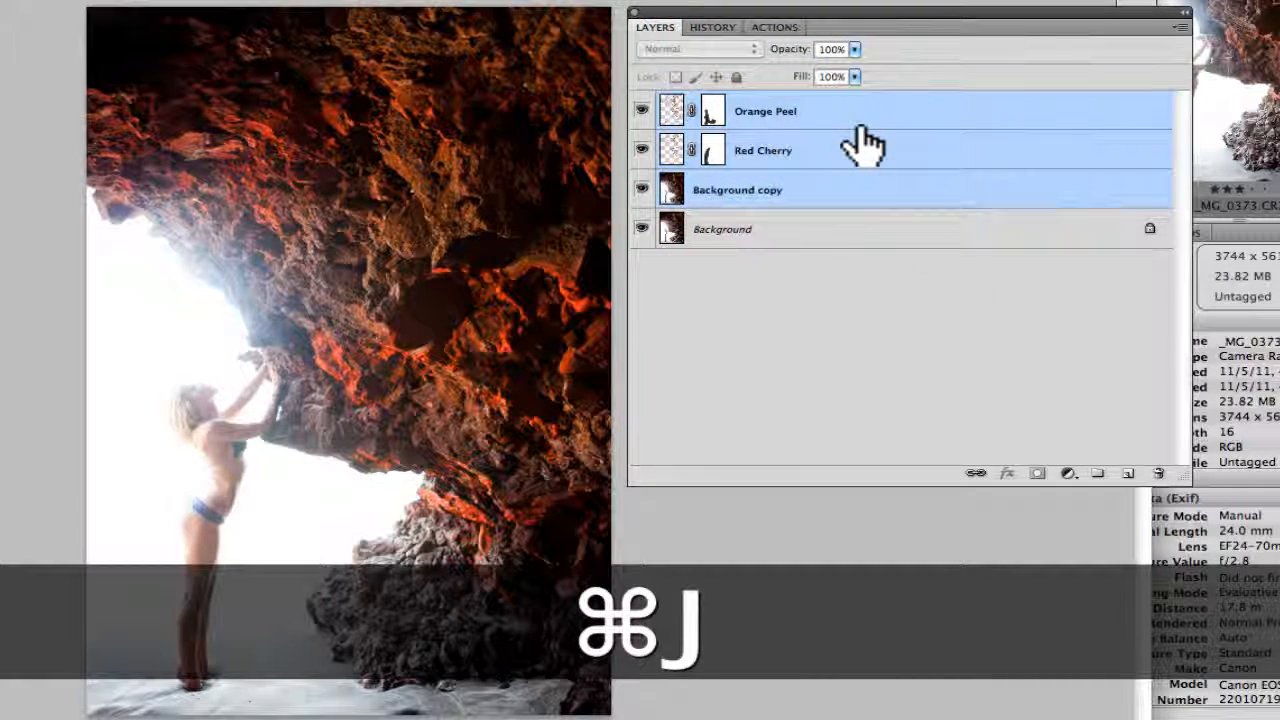
key(super+e)
click(645, 113)
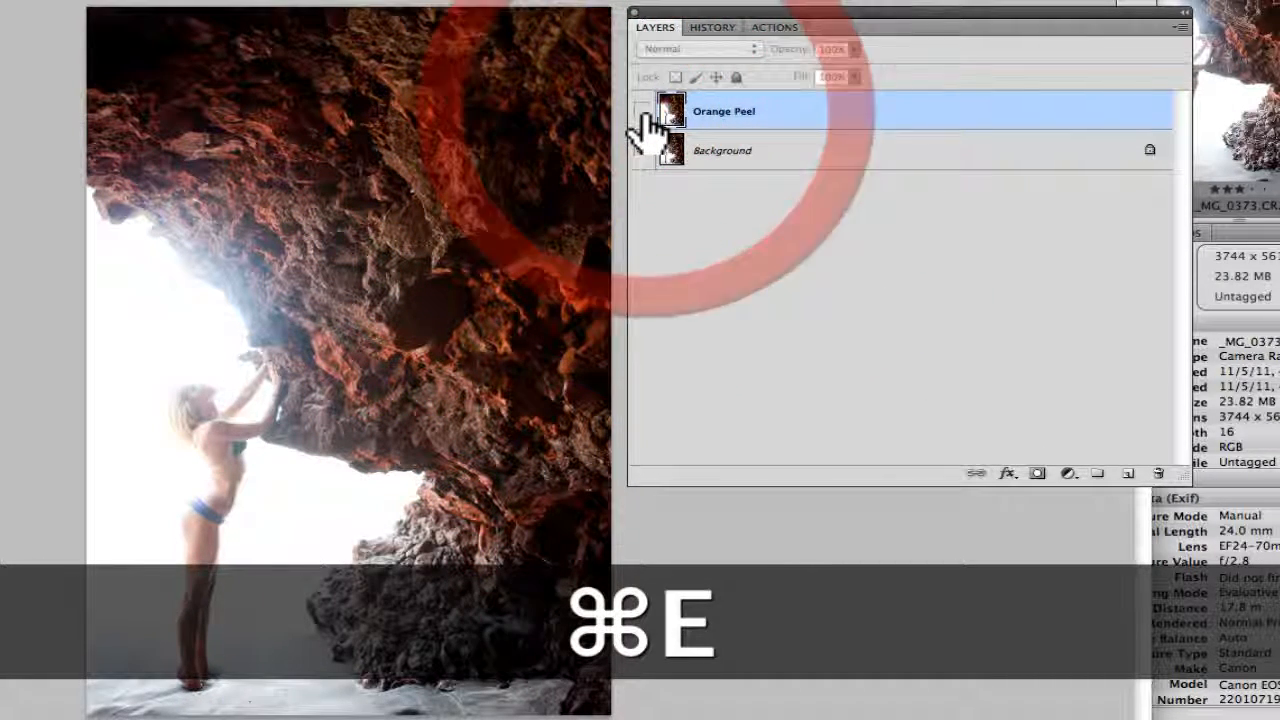
click(643, 112)
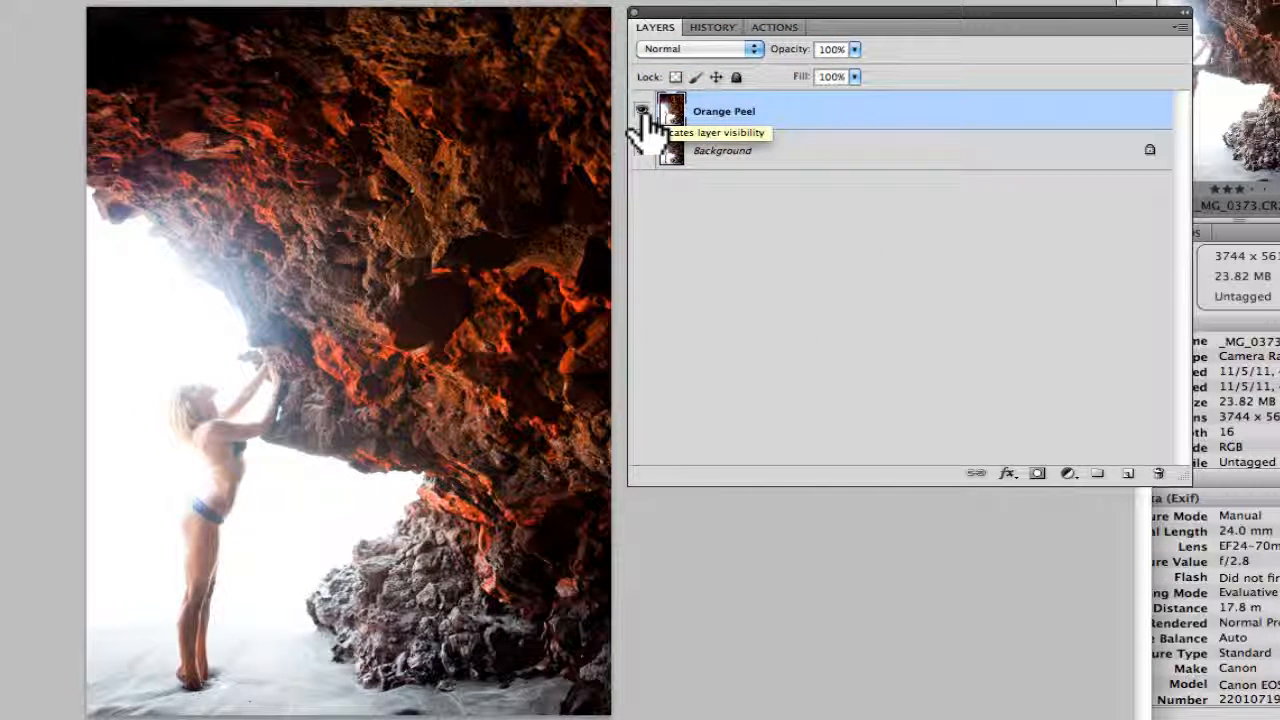